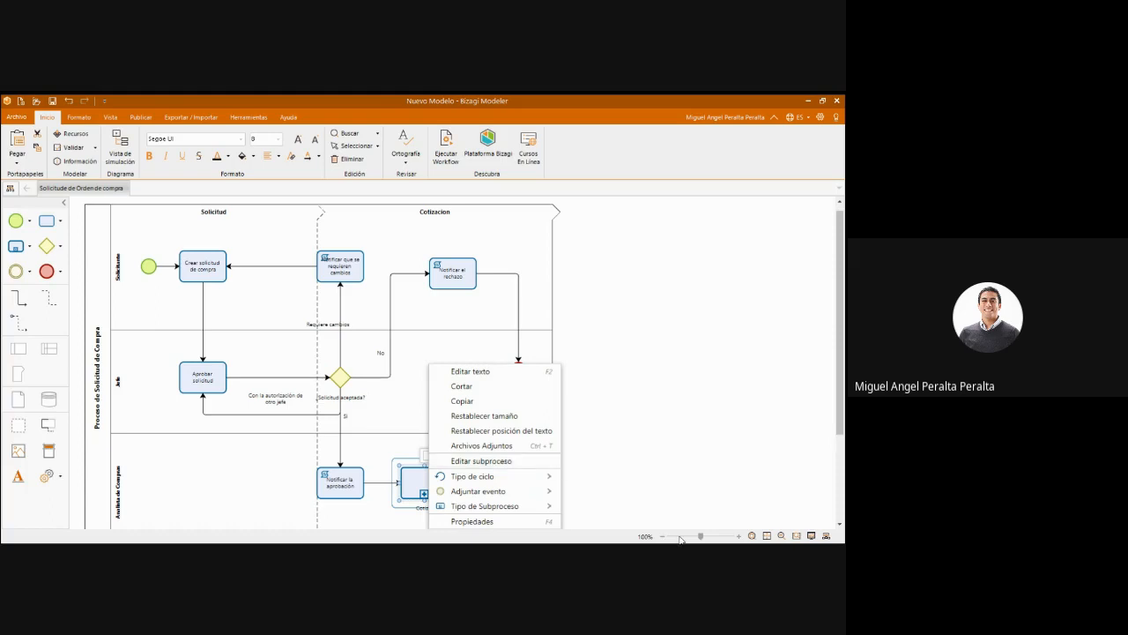
Step: Create a new process diagram for the Cotizar subprocess and open it for editing
left_click(778, 522)
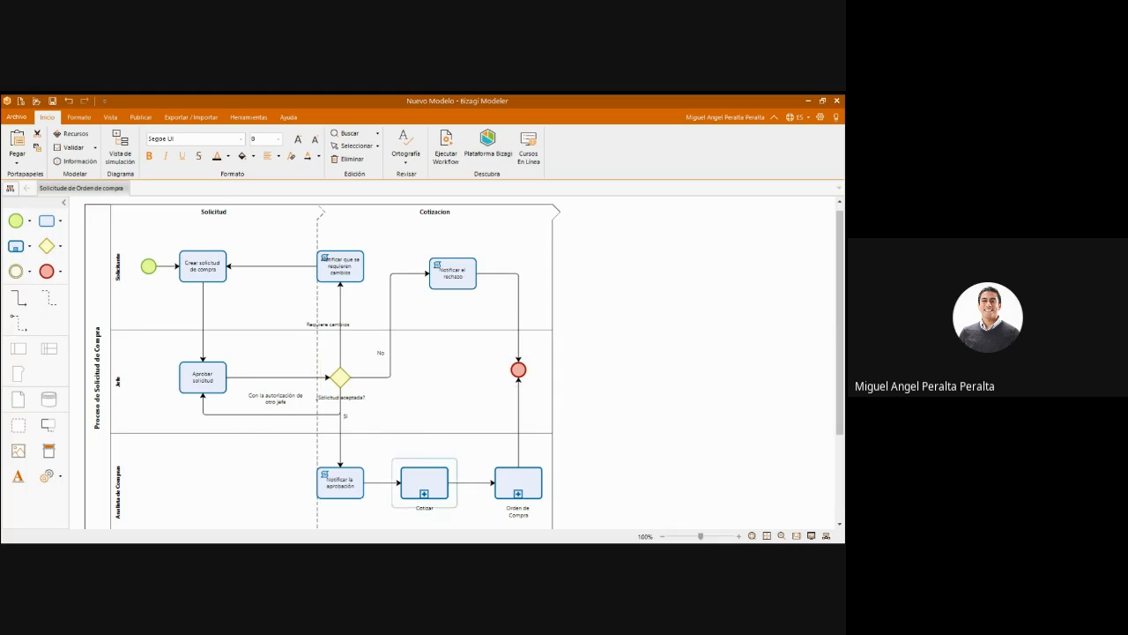
right_click(424, 482)
left_click(582, 514)
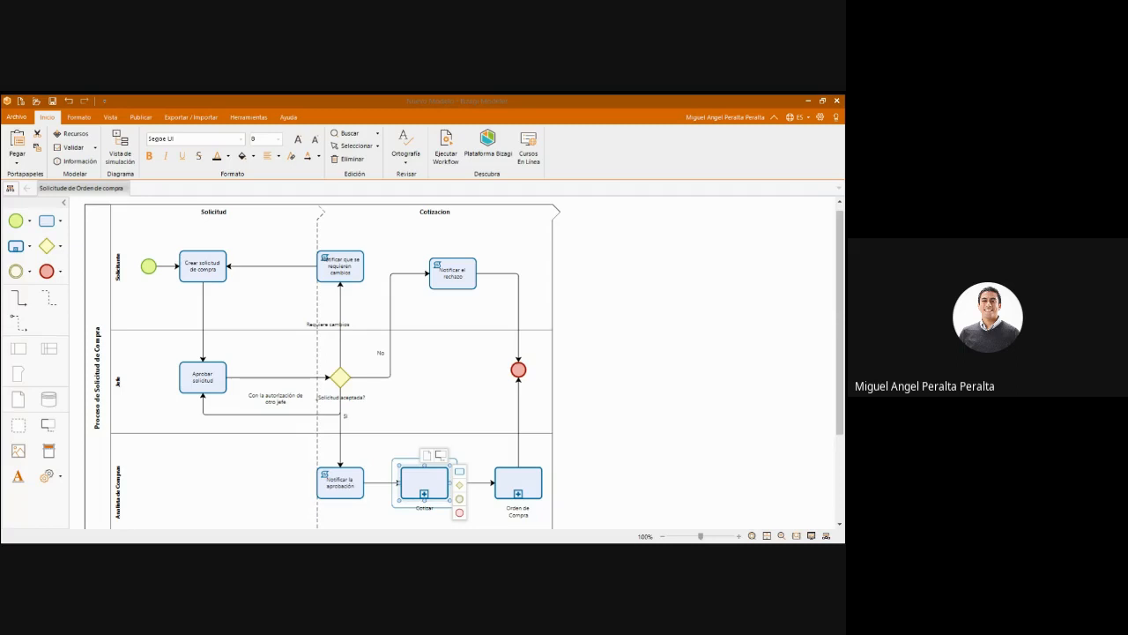
left_click(603, 422)
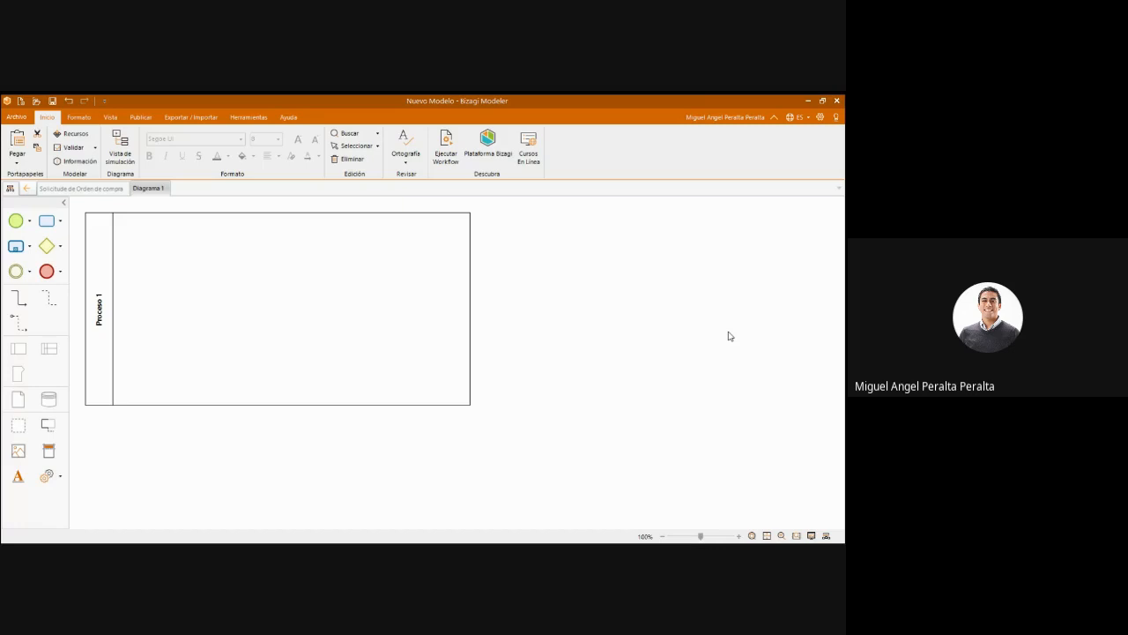
left_click(106, 189)
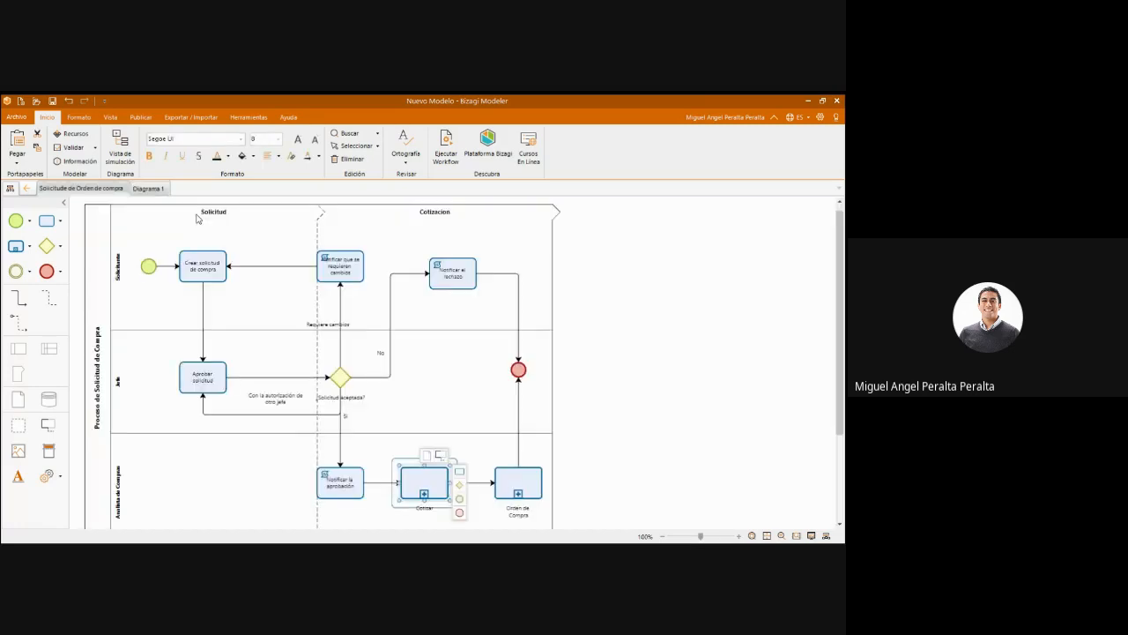
left_click(149, 189)
Step: Name the new subprocess diagram "Proceso de Cotizacion" in its diagram properties
double_click(786, 296)
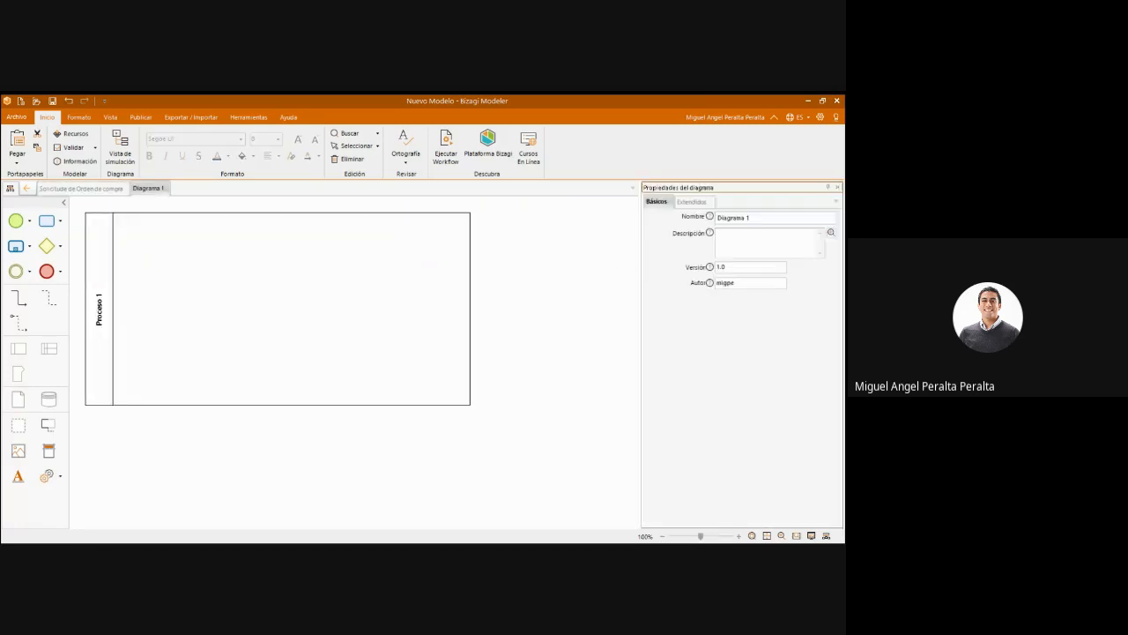
left_click(740, 217)
type("Cotizacion")
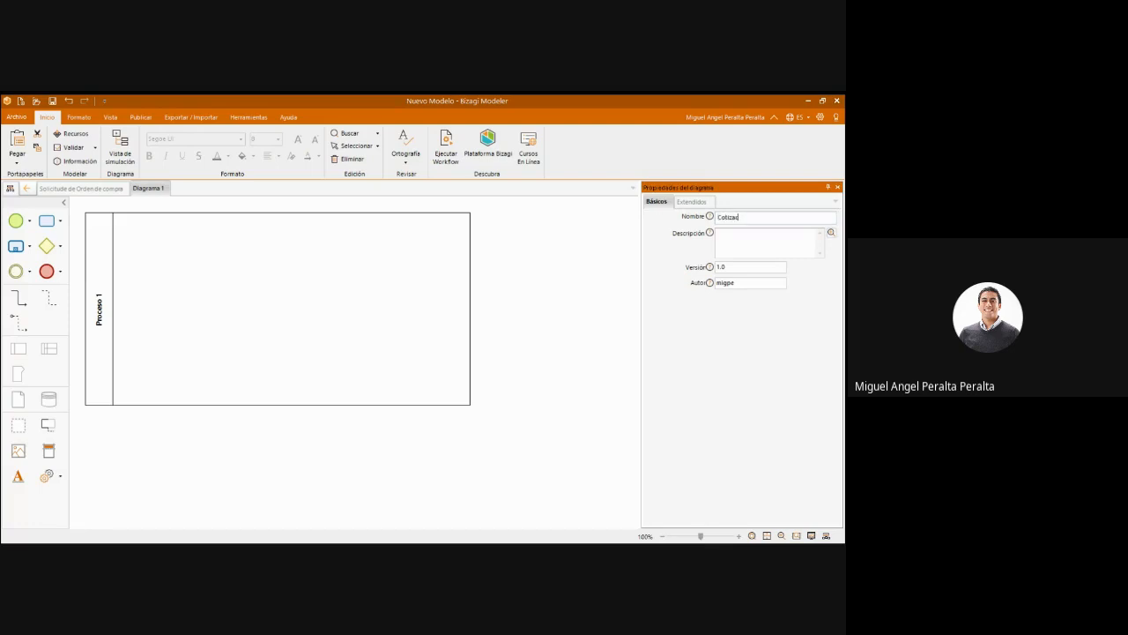
key("BackSpace")
key("BackSpace")
key("BackSpace")
key("BackSpace")
key("BackSpace")
key("BackSpace")
key("BackSpace")
key("BackSpace")
key("BackSpace")
key("BackSpace")
type("proceso de Cob")
type("zacion")
left_click(713, 328)
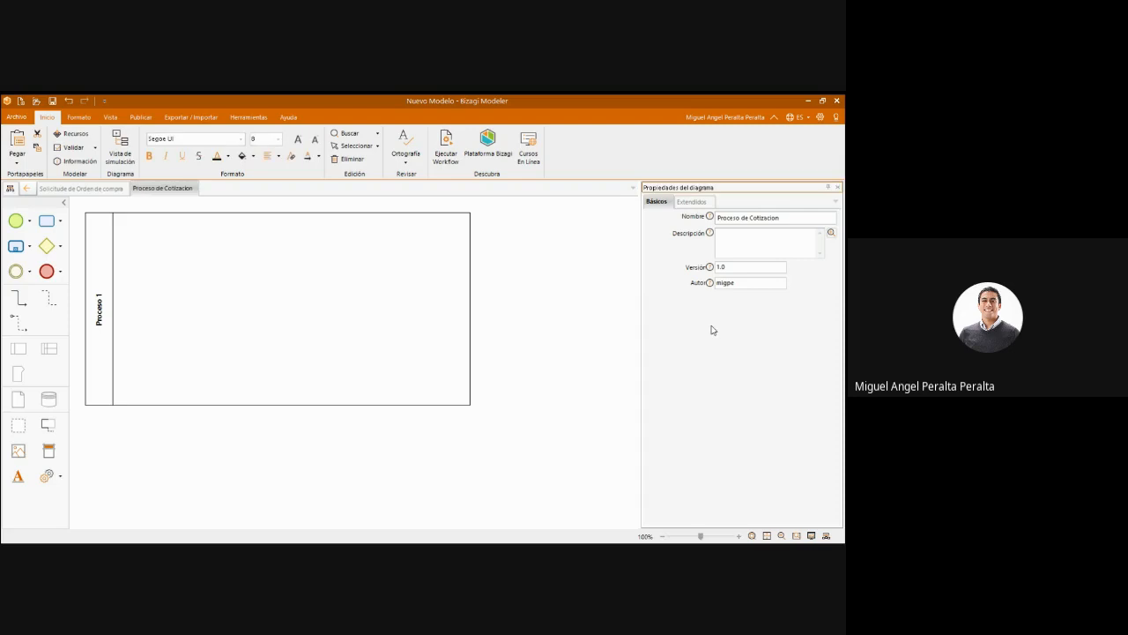
Step: Enter the author's name and set the diagram description to "Detalle de cotizacion"
left_click(741, 282)
key("ctrl+a")
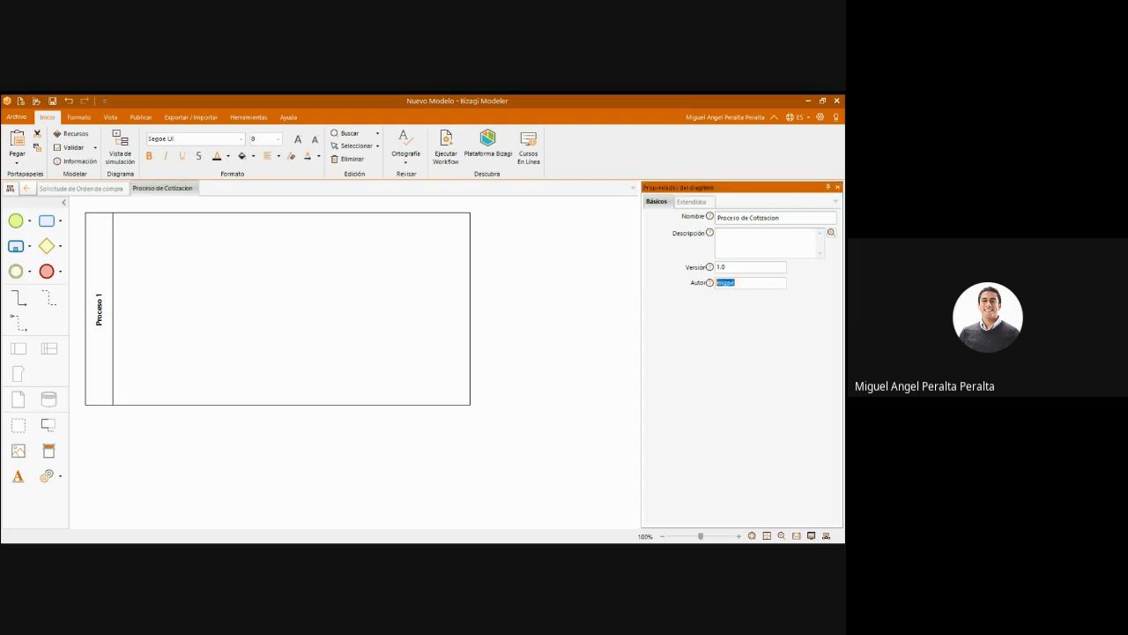
type("Miguel")
type(" Peral")
type("Detalle de coti")
type("zacion")
left_click(748, 346)
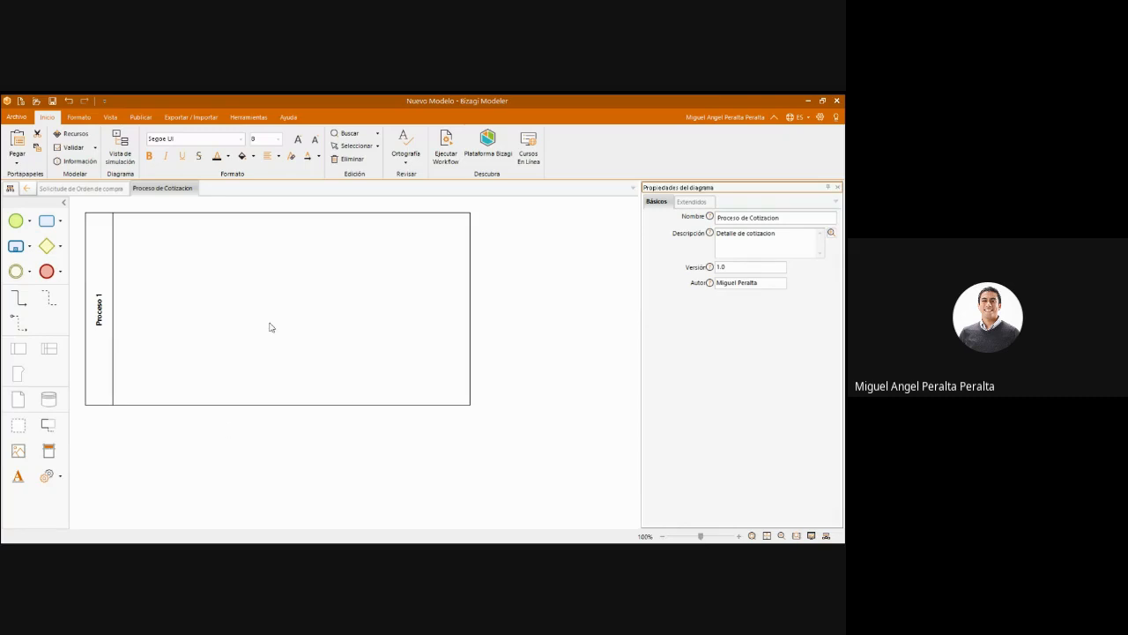
Step: Place a start event at the beginning of the pool and rename the pool "Subproceso de Cotización"
left_click_drag(16, 221, 176, 361)
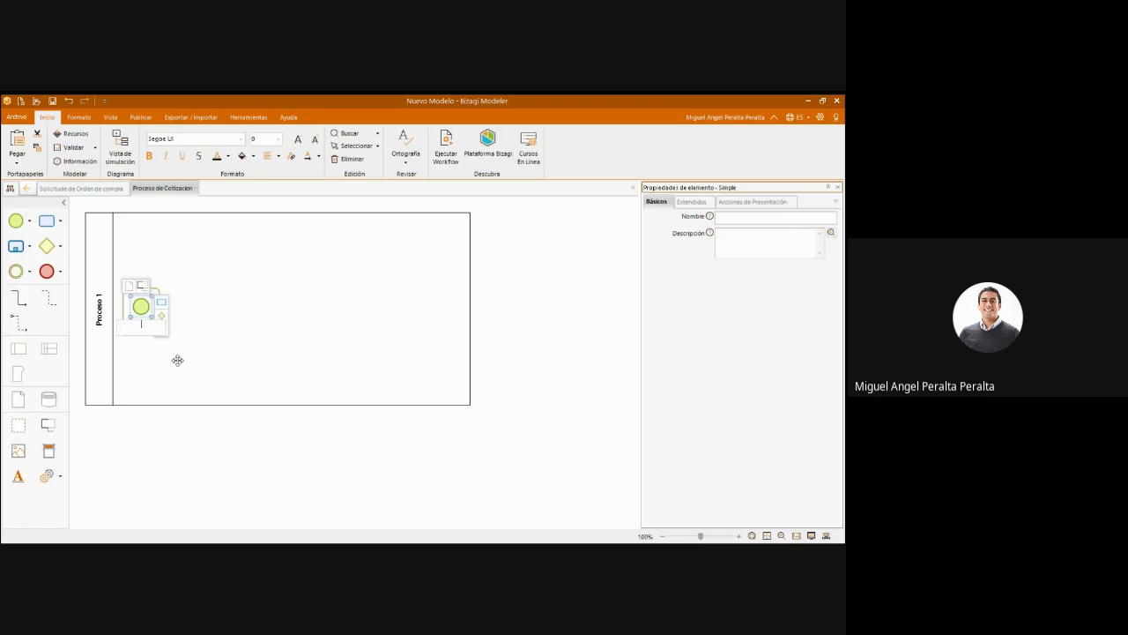
double_click(110, 358)
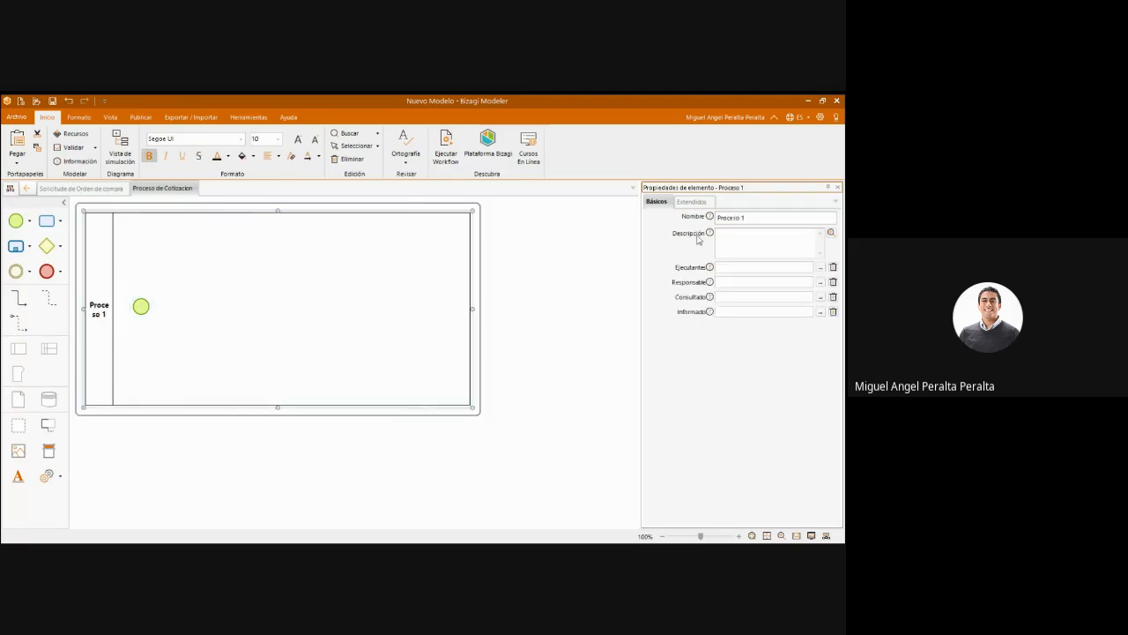
left_click(731, 217)
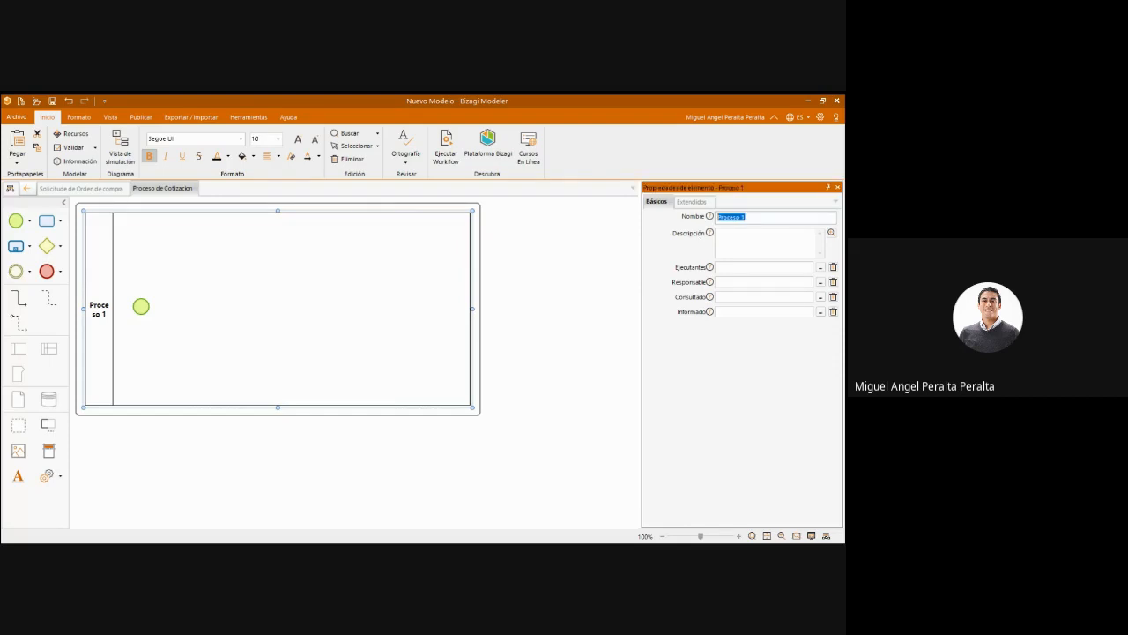
type("Subproceso de Cotización")
left_click(484, 348)
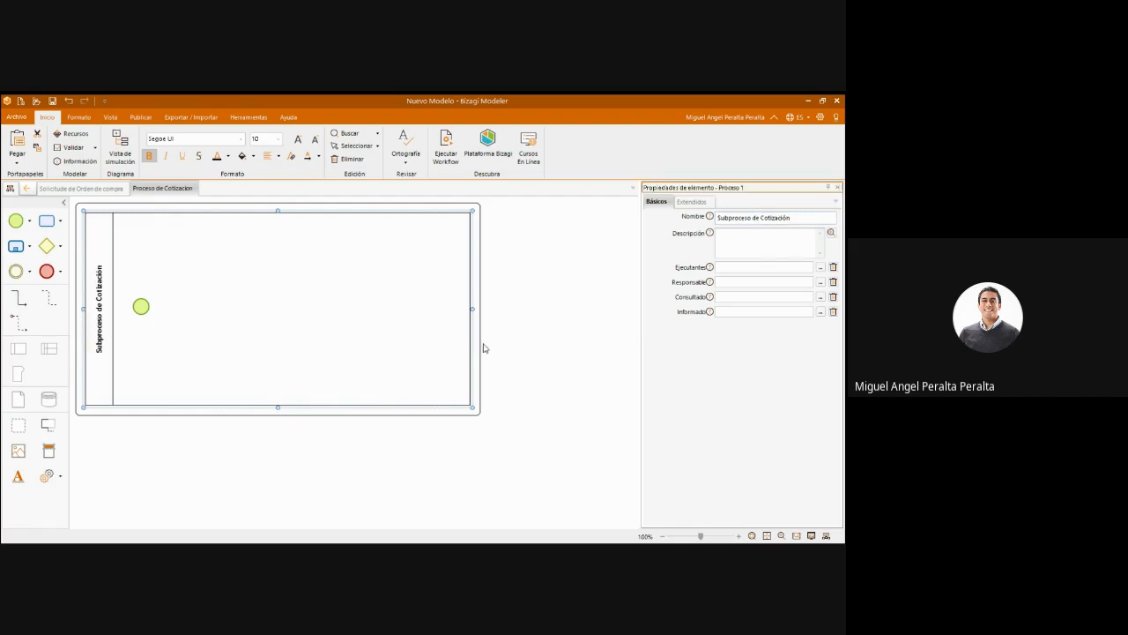
Step: Add a task connected after the start event and name it "Solicitar cotizaciones"
left_click(143, 308)
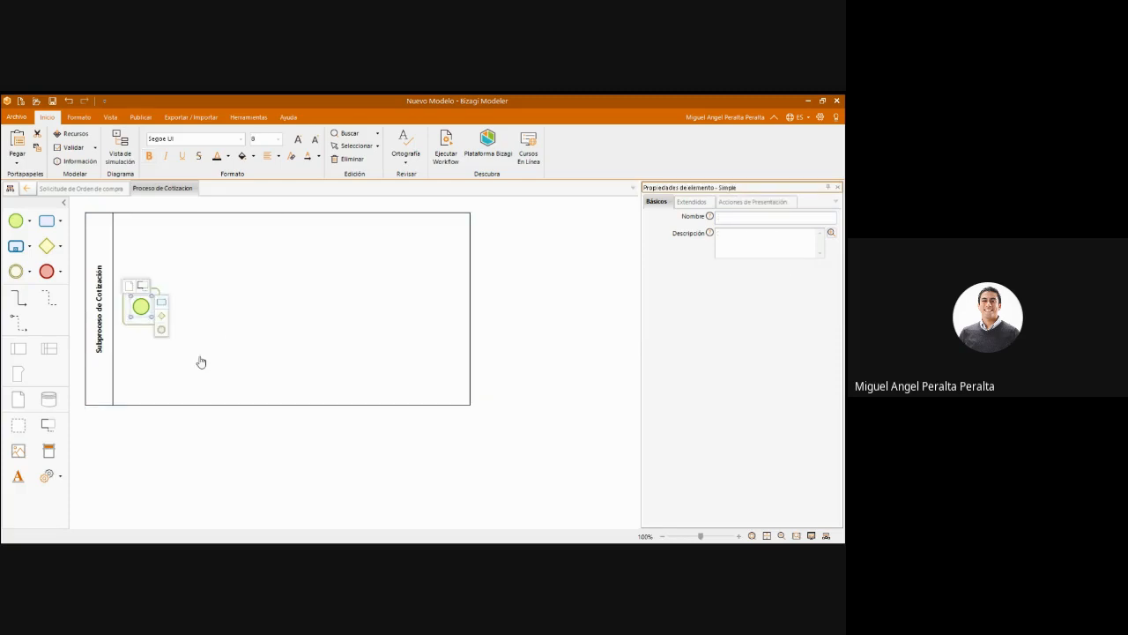
left_click_drag(161, 302, 210, 307)
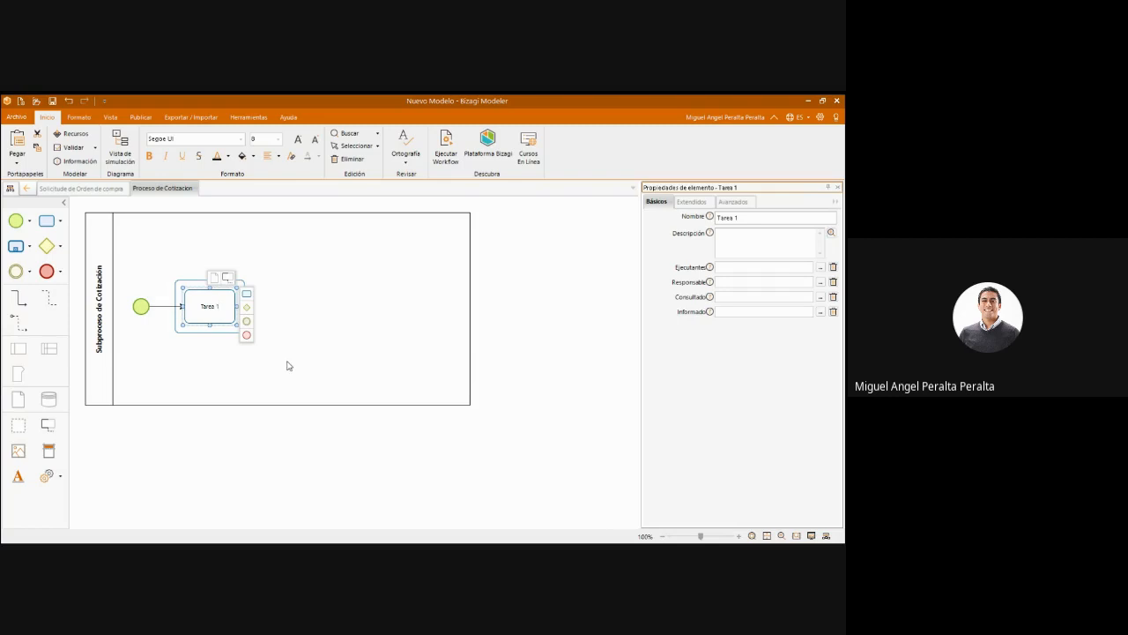
key("Home")
key("shift+End")
key("Delete")
type("Solicitar cotizaciones")
left_click(282, 367)
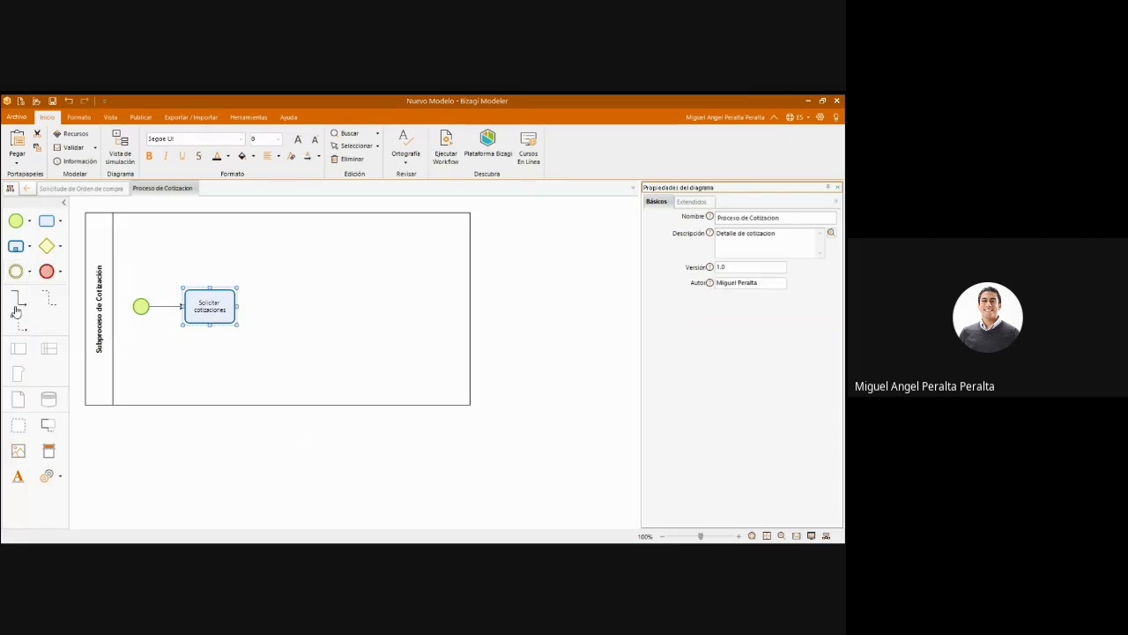
Step: Add an intermediate event connected after Solicitar cotizaciones and name it "Recepción de Cotizaciones"
left_click(210, 308)
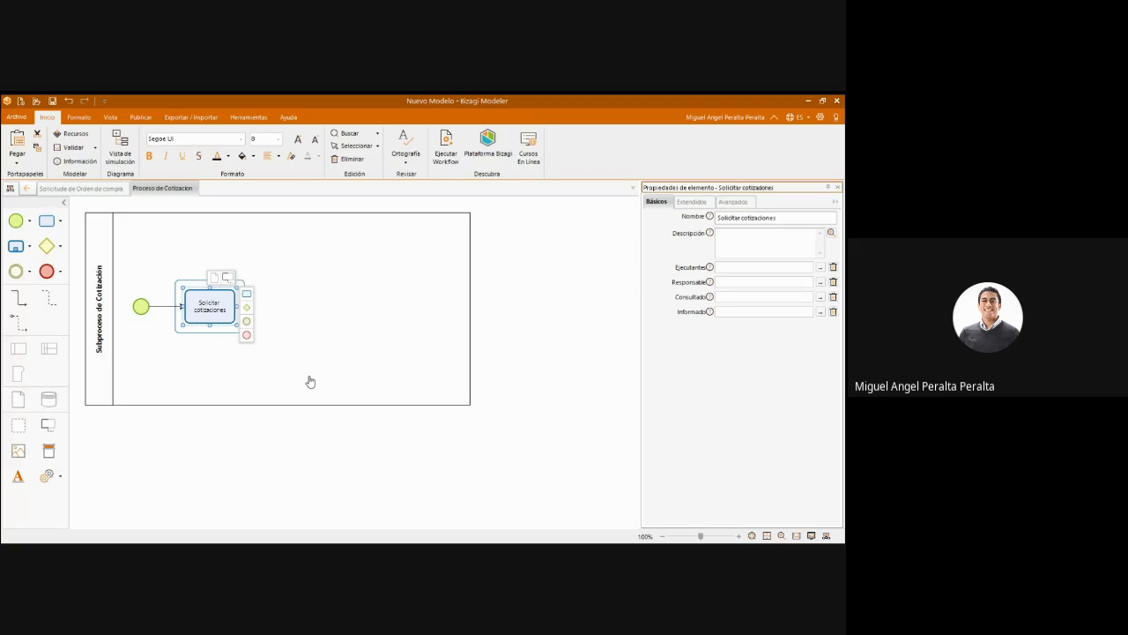
left_click(335, 362)
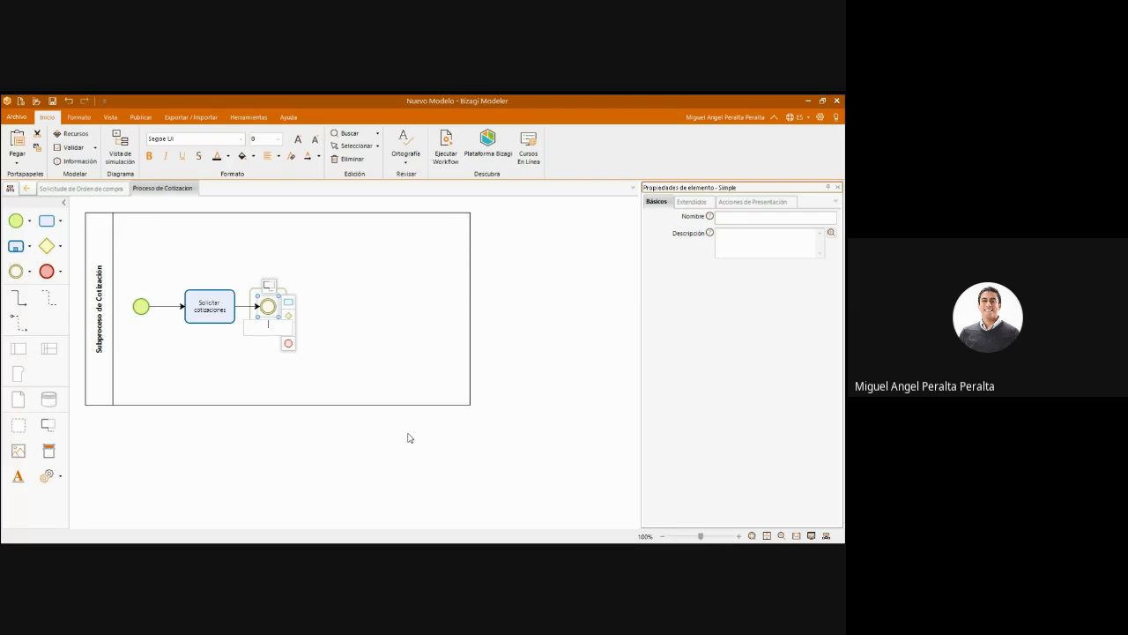
type("Fe")
type("cep")
type("ción")
type(" de C")
type("otizaciones")
key("Return")
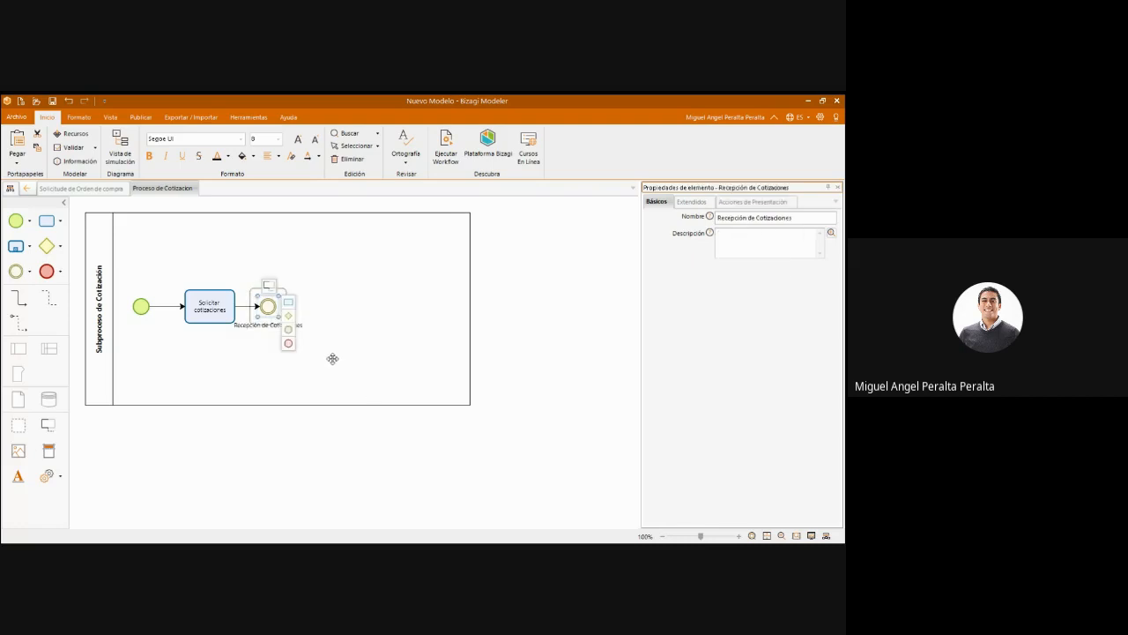
Step: Add a task named "Selección del proveedor" after the intermediate event and align it with the flow
left_click_drag(288, 303, 341, 299)
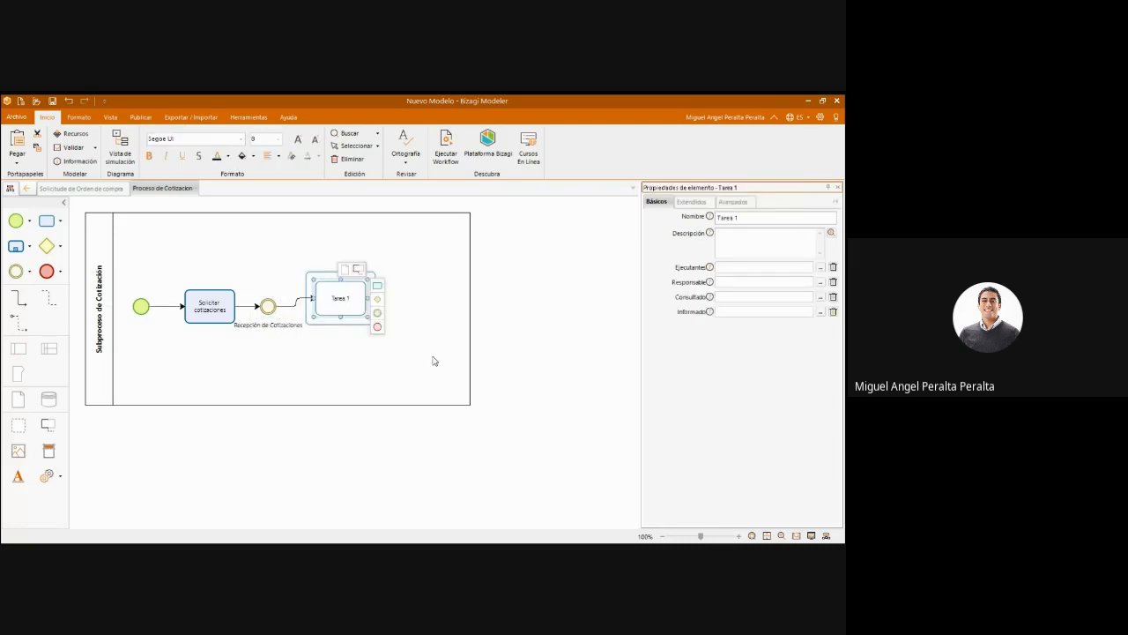
key("F2")
key("BackSpace")
type("Selección del proveedor")
key("Return")
key("Down")
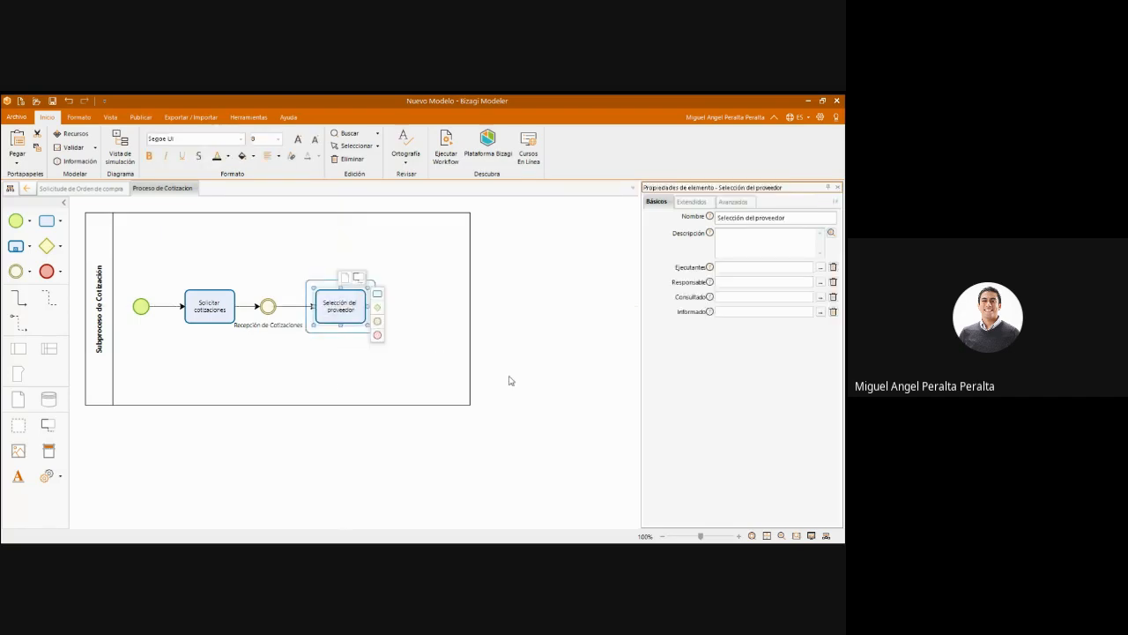
Step: Add an end event connected after the Selección del proveedor task
left_click(512, 379)
left_click_drag(470, 399, 514, 360)
left_click(527, 427)
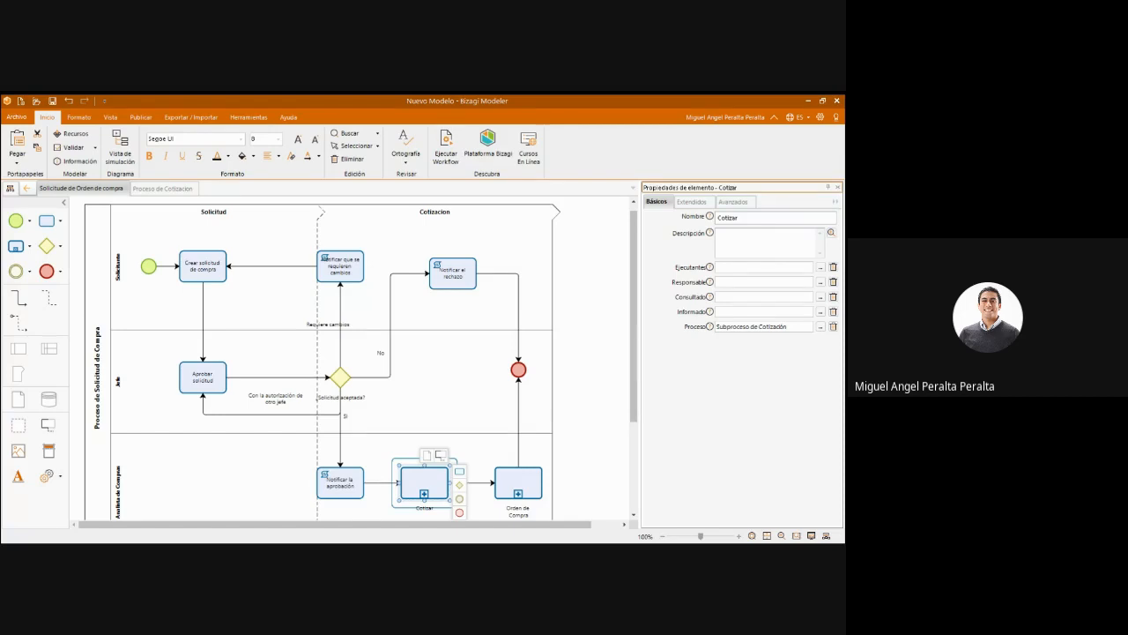
Step: Open the subprocess linked to Cotizar to check it, and return to the Solicitude de Orden de compra diagram
right_click(417, 482)
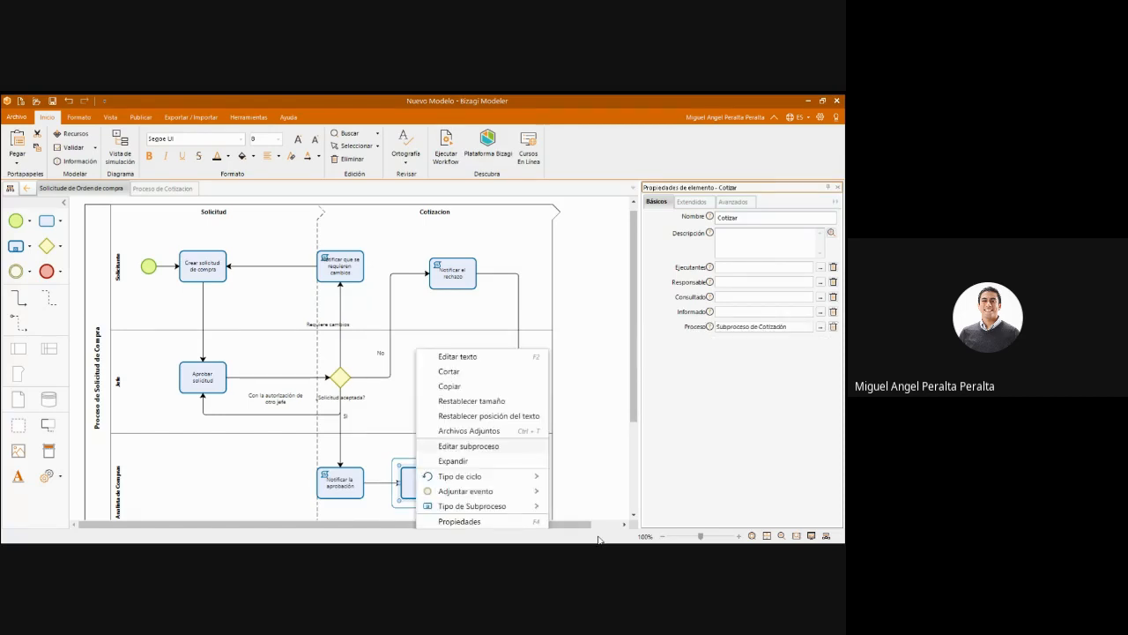
key("Return")
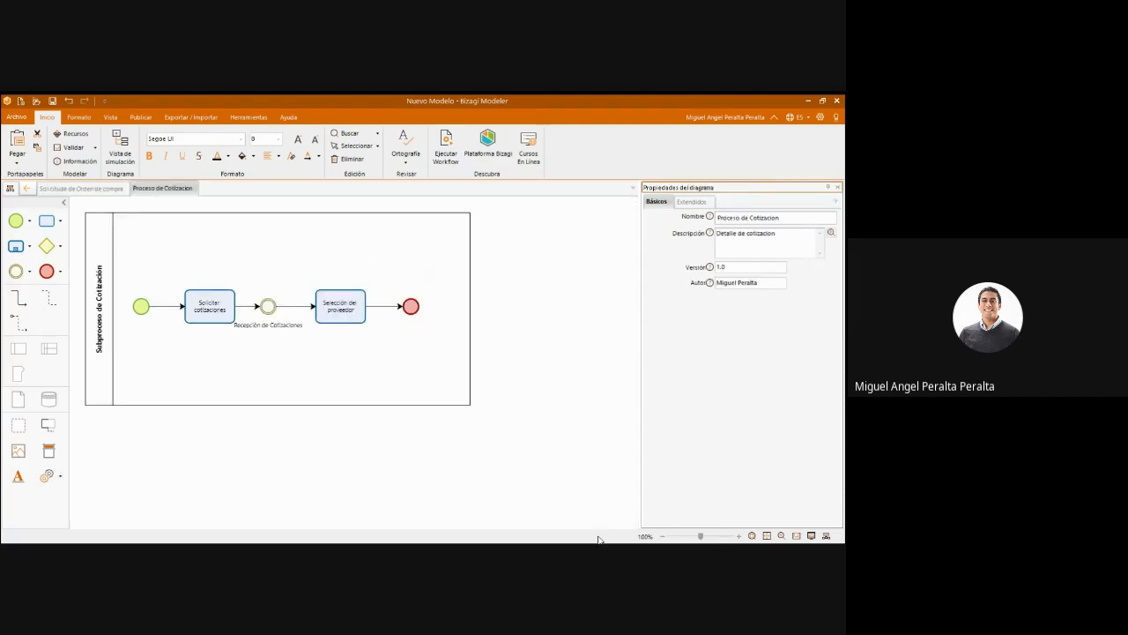
left_click(115, 189)
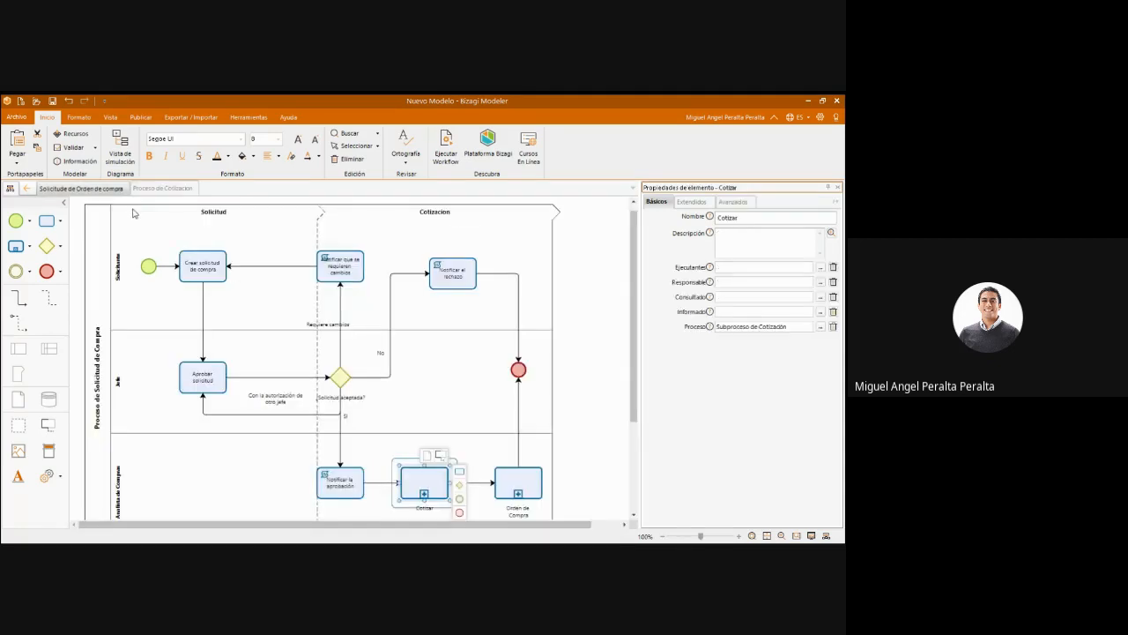
left_click(570, 494)
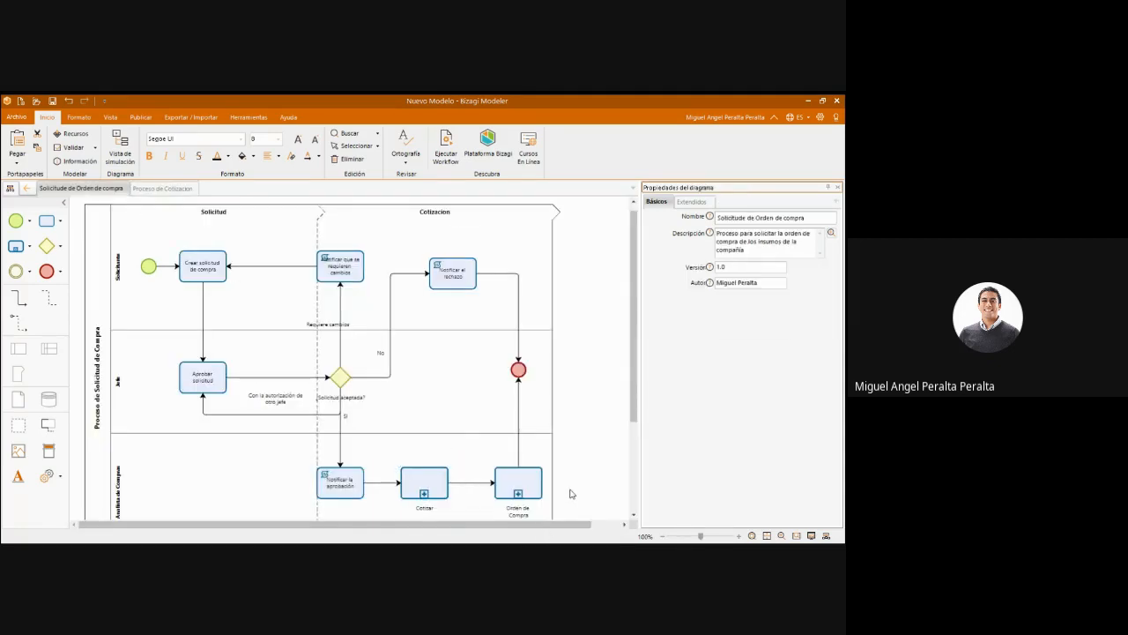
scroll(787, 414, "down", 2)
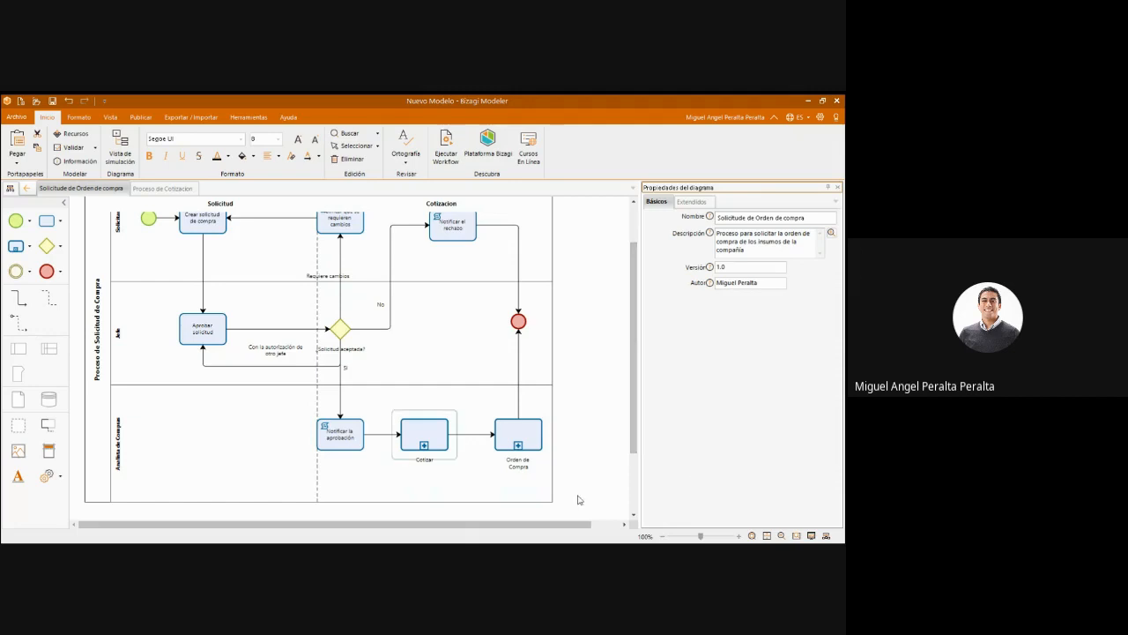
left_click(423, 434)
left_click(549, 426)
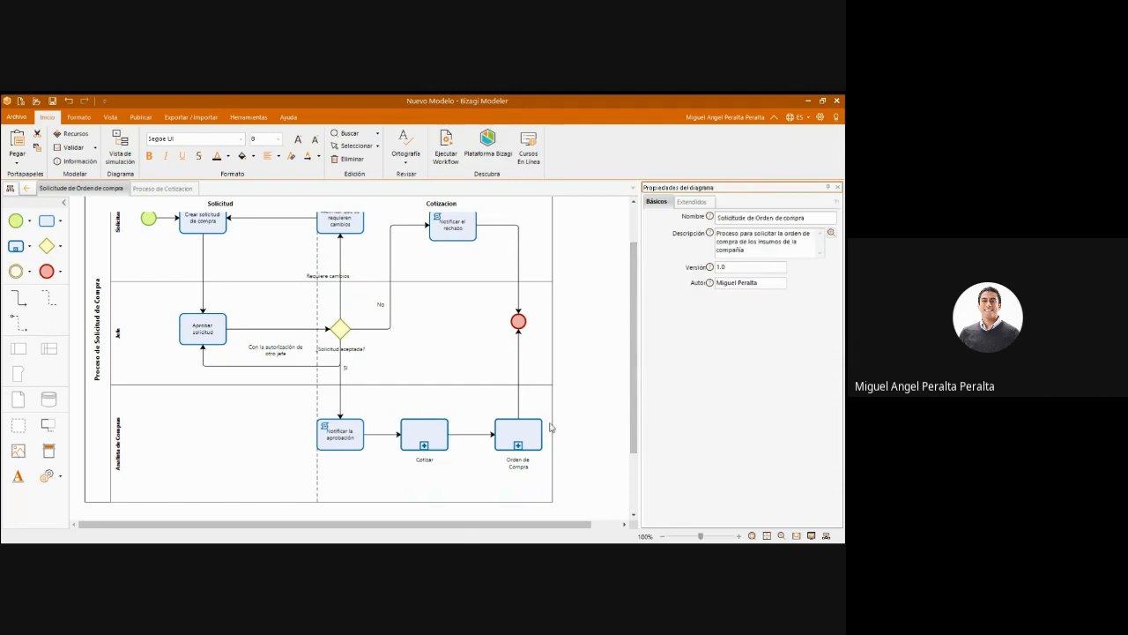
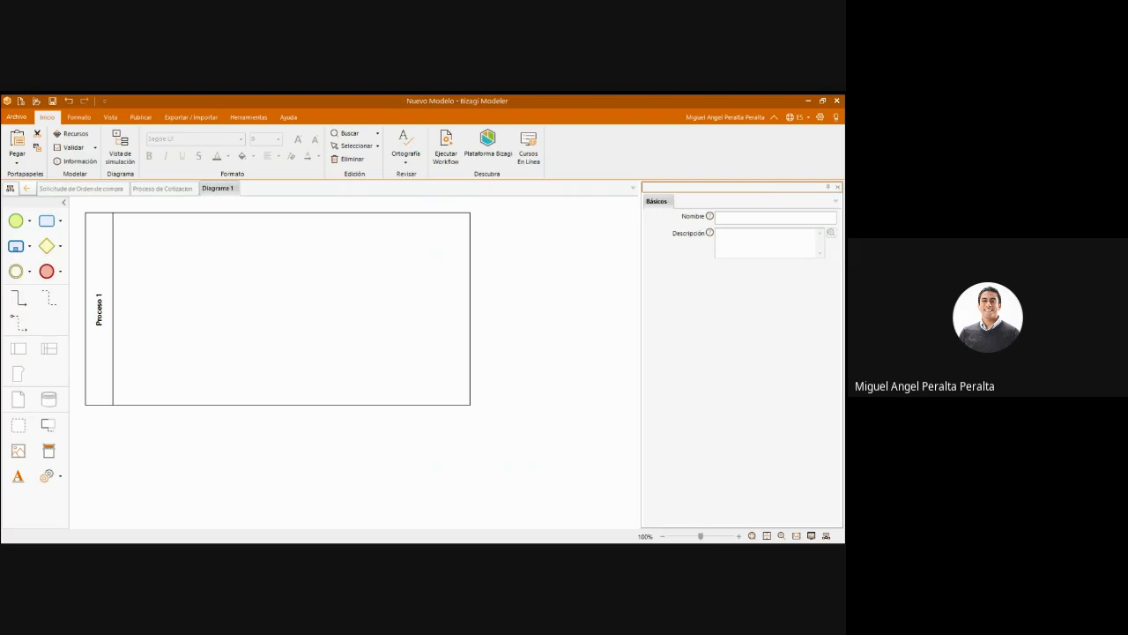
Step: Rename the new diagram Diagrama 1 as "Orden de Compra"
left_click(774, 217)
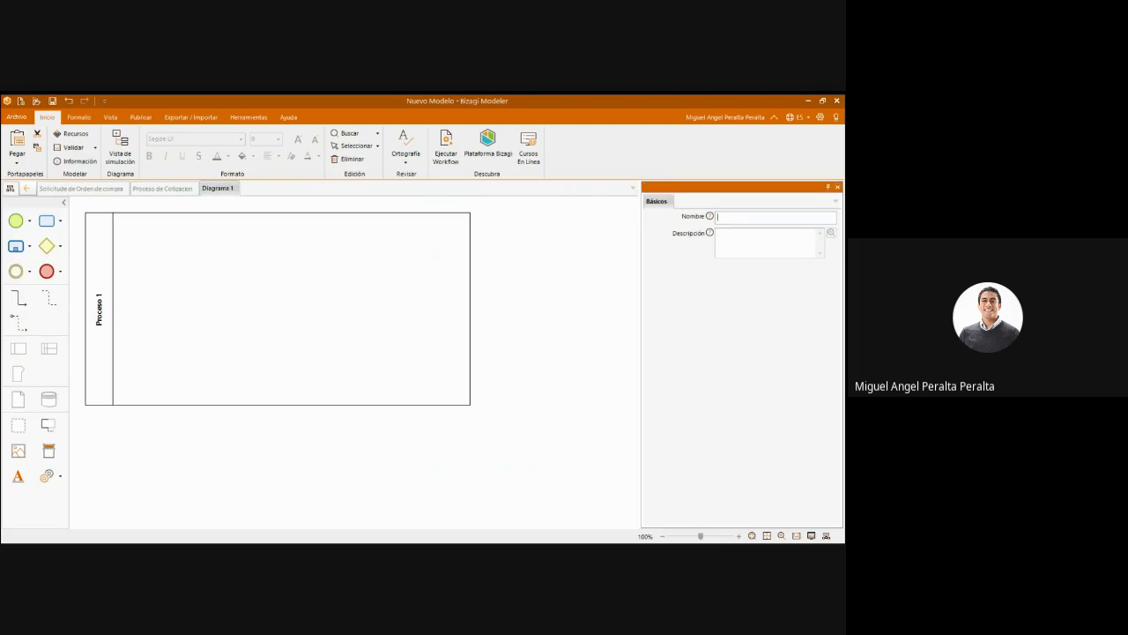
left_click(376, 349)
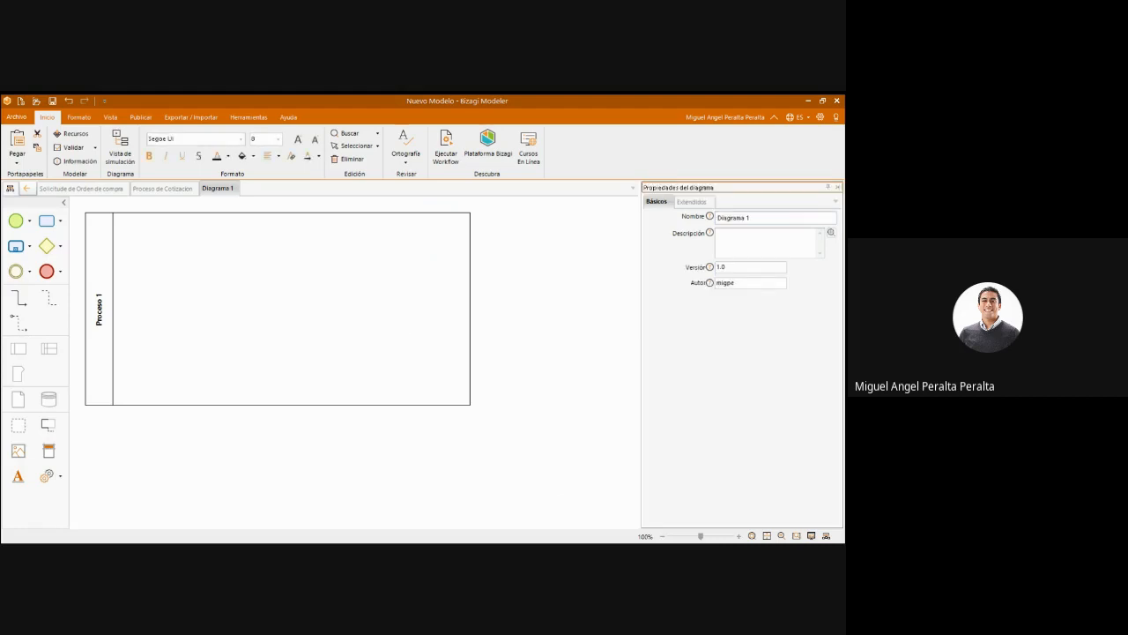
left_click(754, 218)
key("ctrl+a")
key("BackSpace")
type("Orden de")
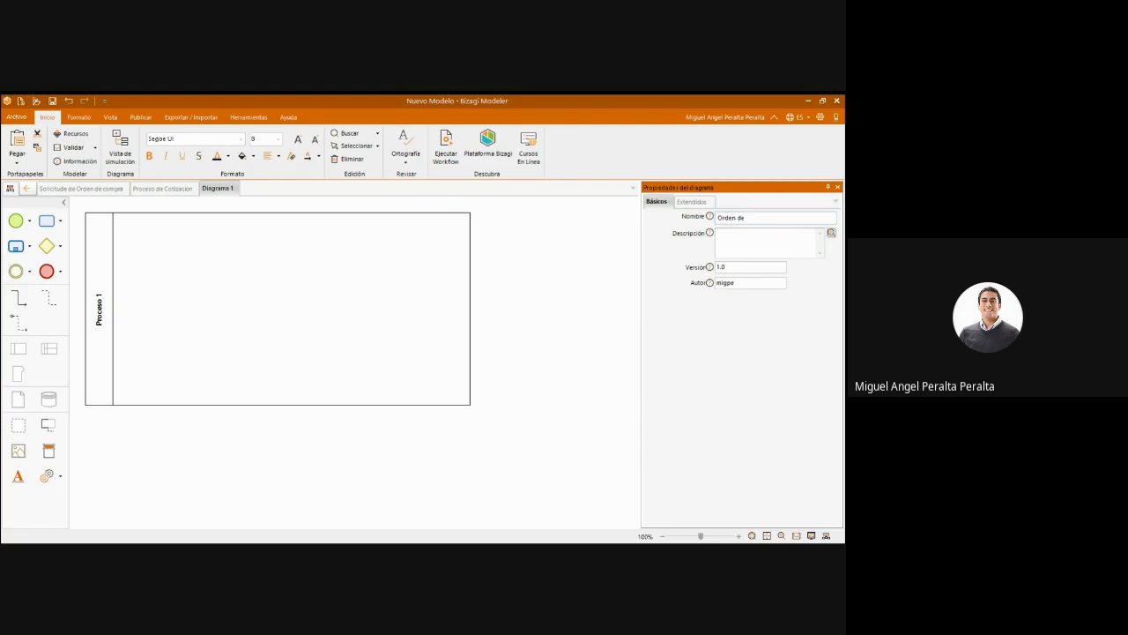
type(" Compra")
key("Return")
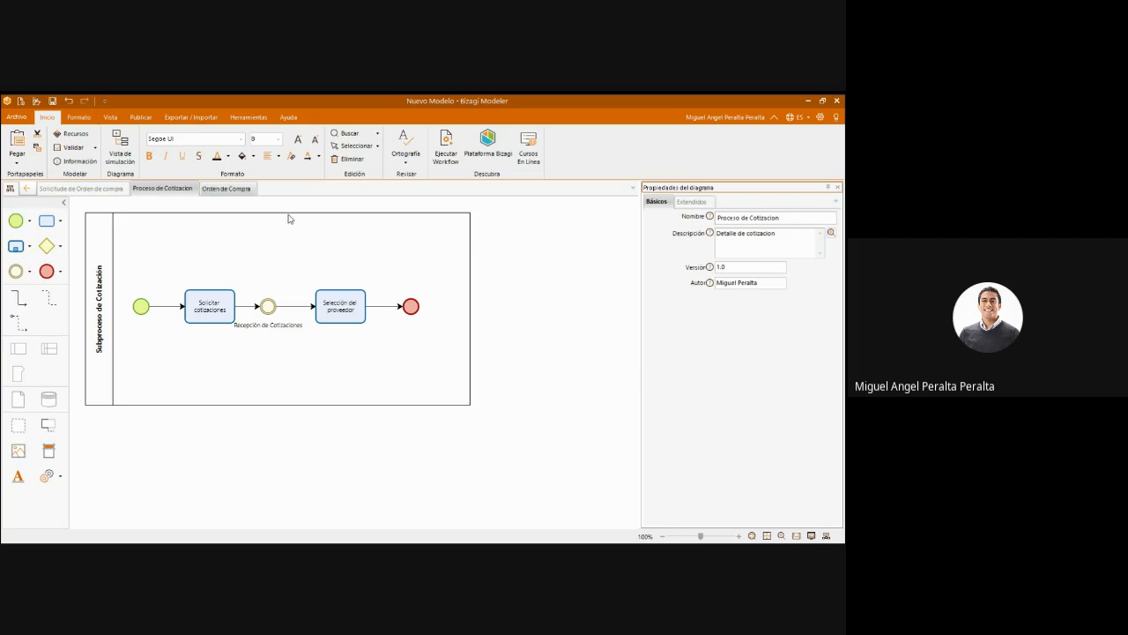
Step: Add a lane to the pool in the Orden de Compra diagram
left_click(229, 188)
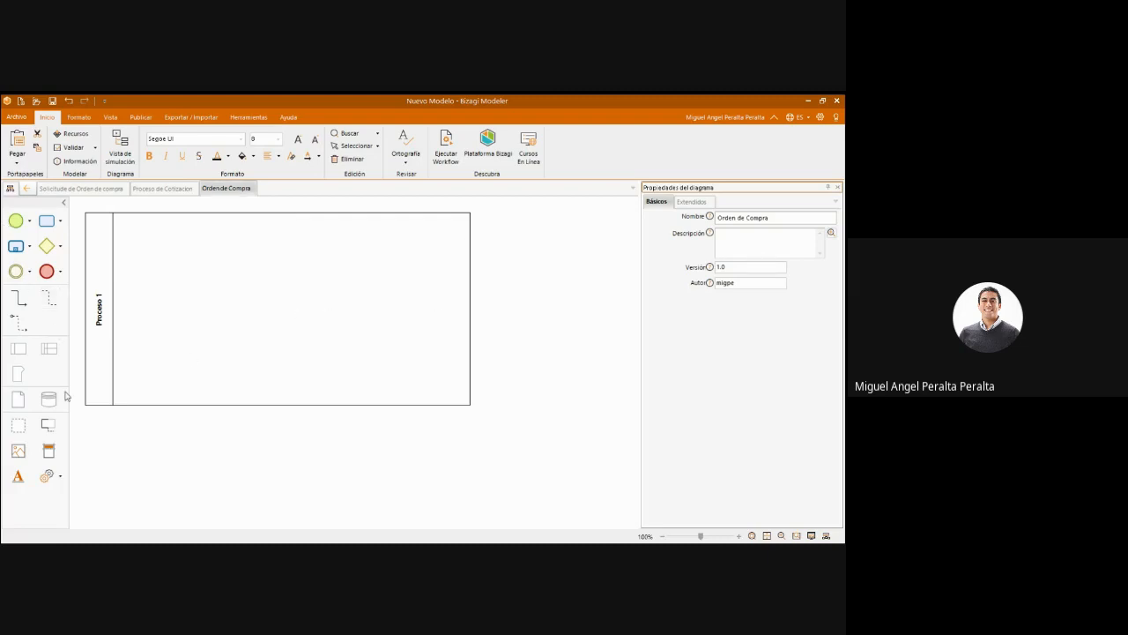
left_click_drag(49, 348, 194, 356)
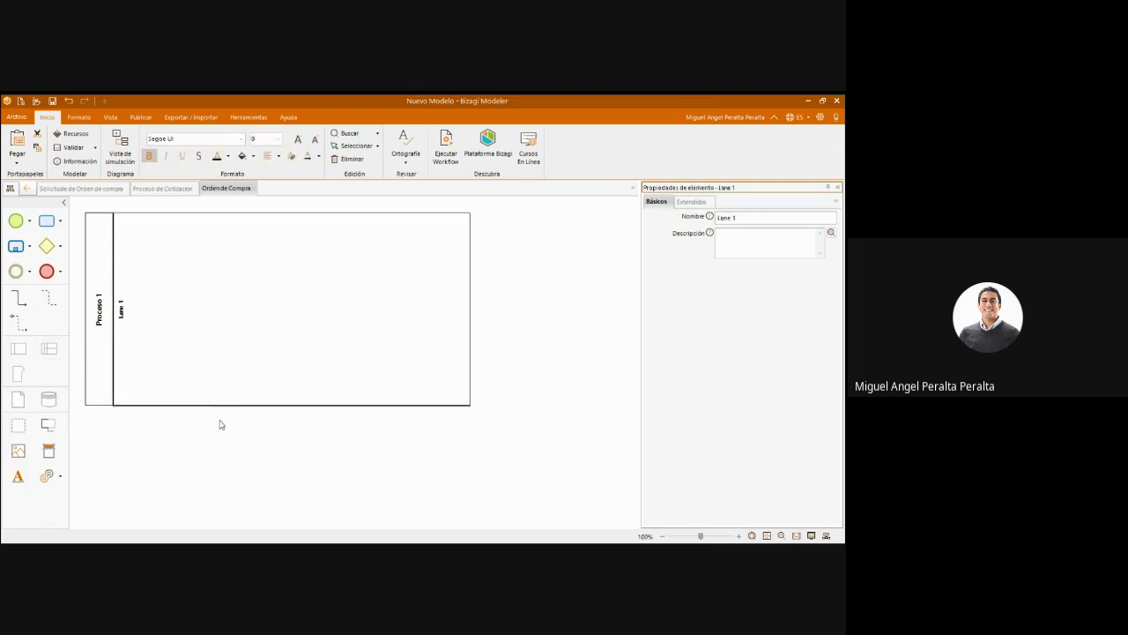
Step: Add a second lane below the first one in the pool and reduce the upper lane's height
left_click_drag(74, 426, 232, 455)
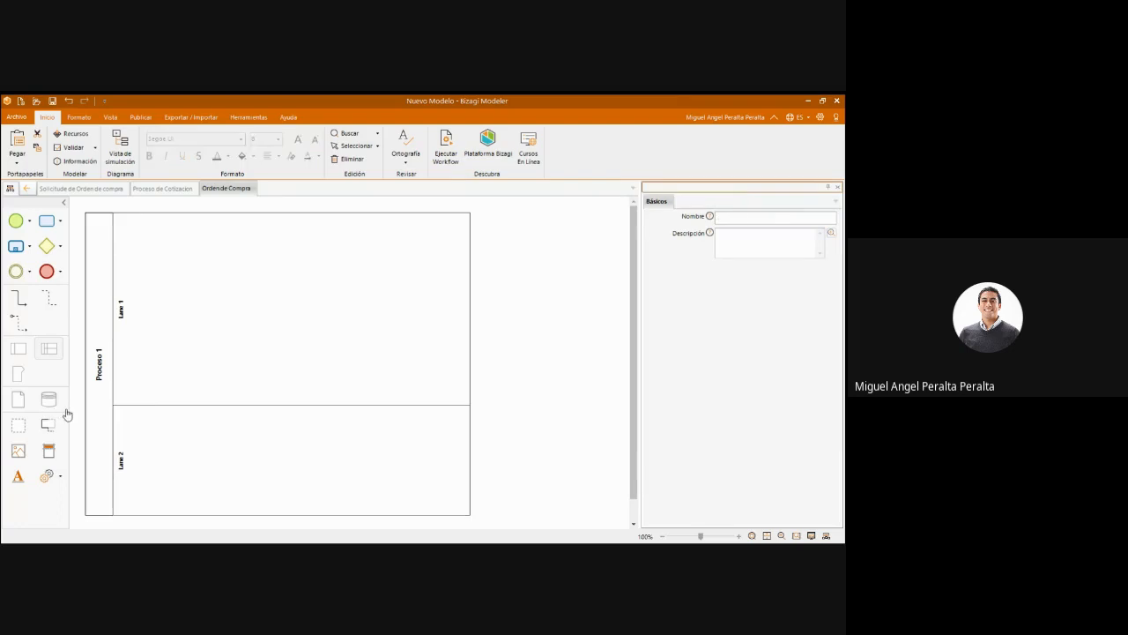
left_click_drag(292, 483, 297, 426)
left_click(573, 392)
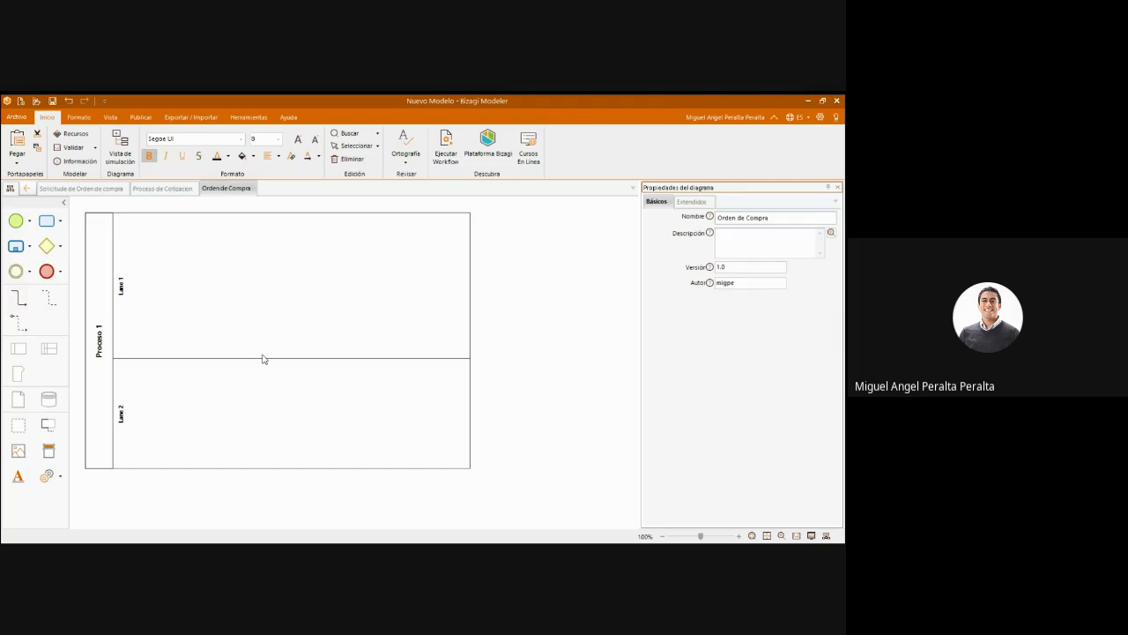
Step: Rename the pool as "Subproceso Orden de Compra"
double_click(126, 385)
key("BackSpace")
key("BackSpace")
key("BackSpace")
key("BackSpace")
key("BackSpace")
key("BackSpace")
key("BackSpace")
key("BackSpace")
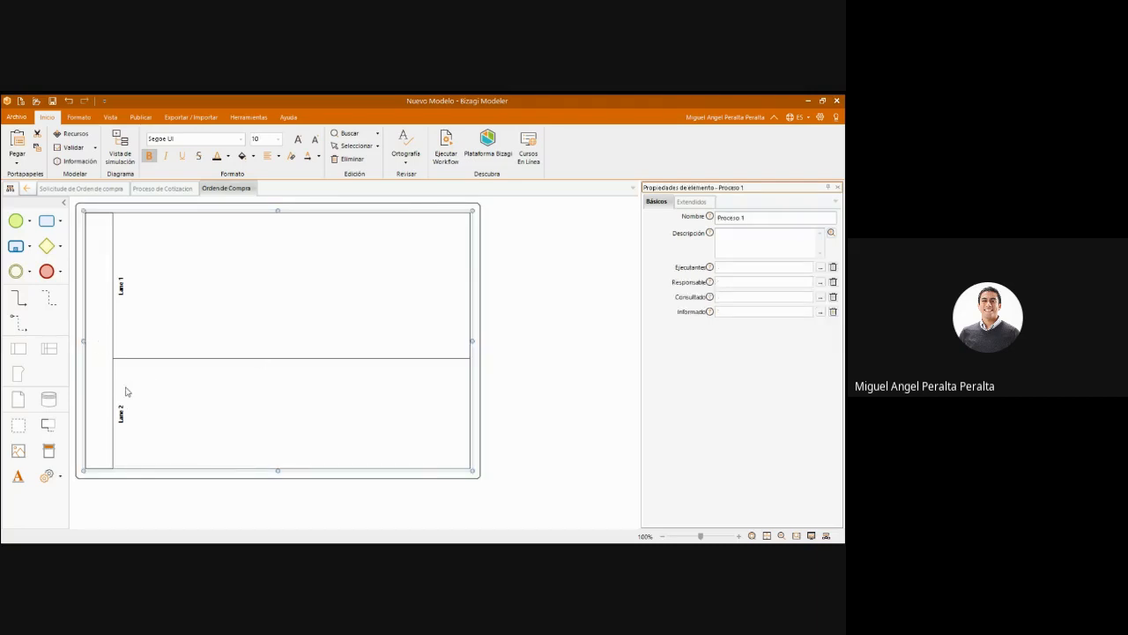
type("Subproceso Orden de Compra")
key("Return")
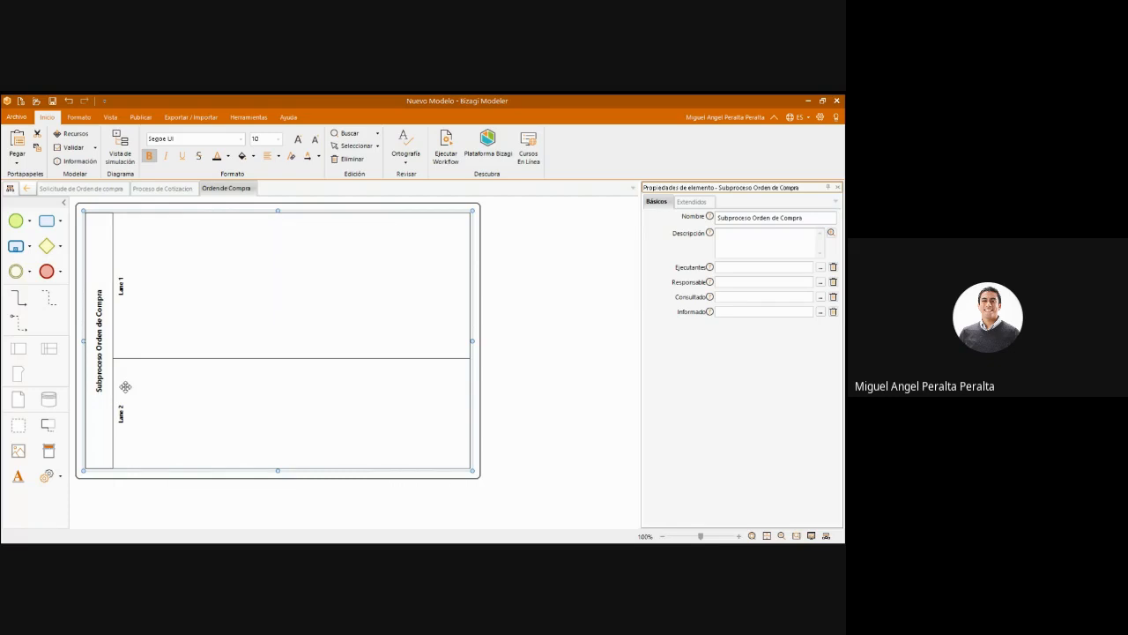
Step: Rename the lower lane as "Gerente Administrativo"
double_click(125, 392)
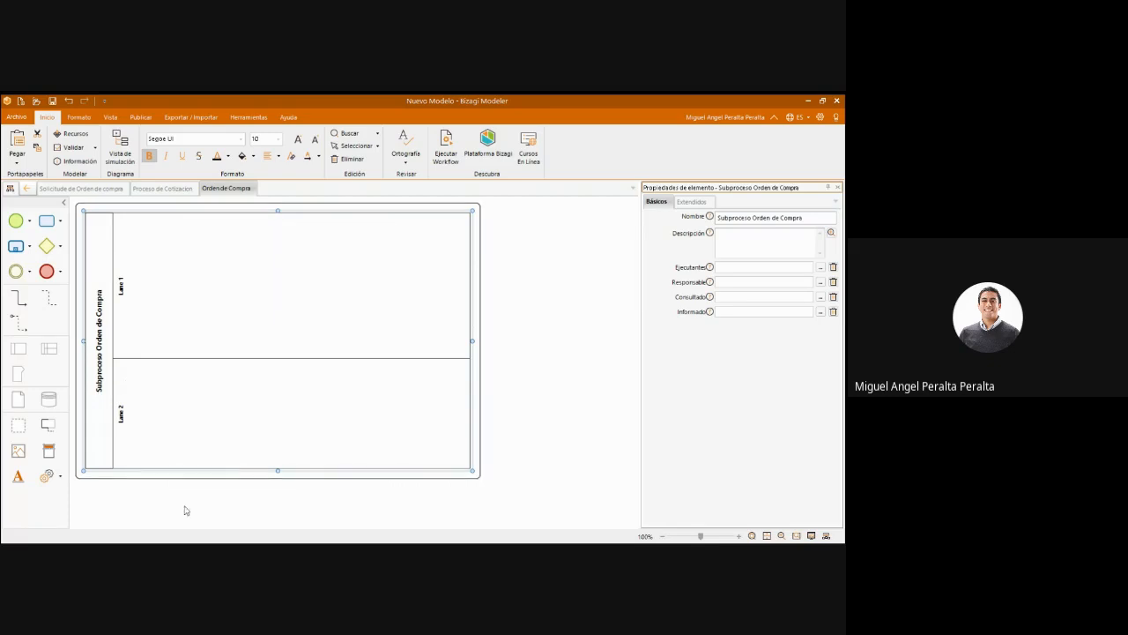
key("BackSpace")
key("BackSpace")
key("BackSpace")
key("BackSpace")
key("BackSpace")
key("BackSpace")
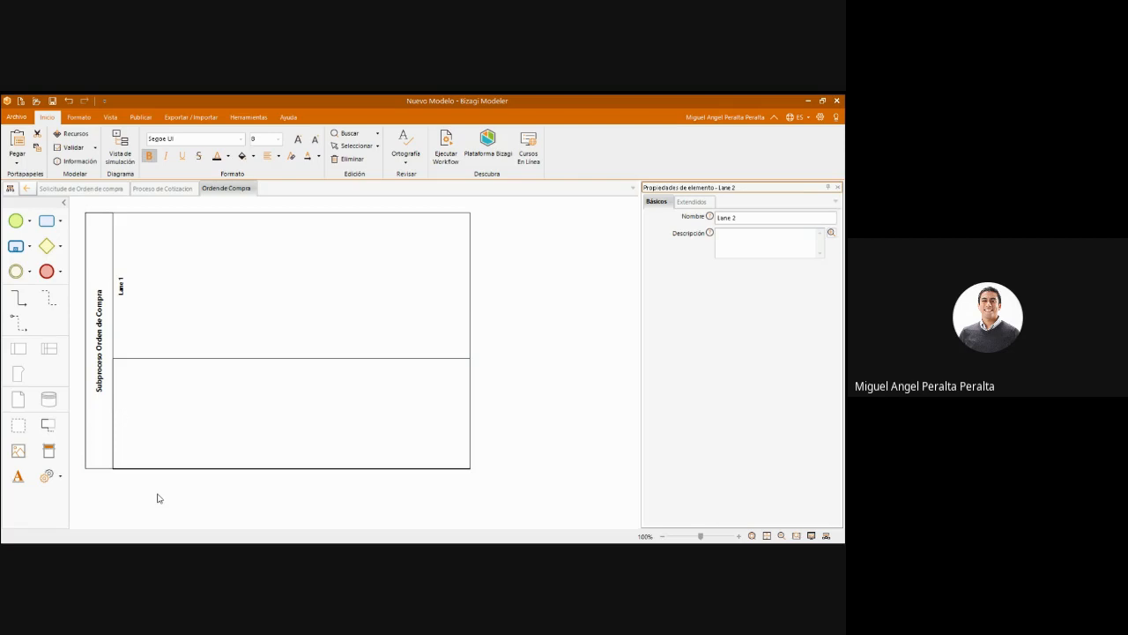
type("Gerente")
type(" Administrad")
type("ivo")
key("Return")
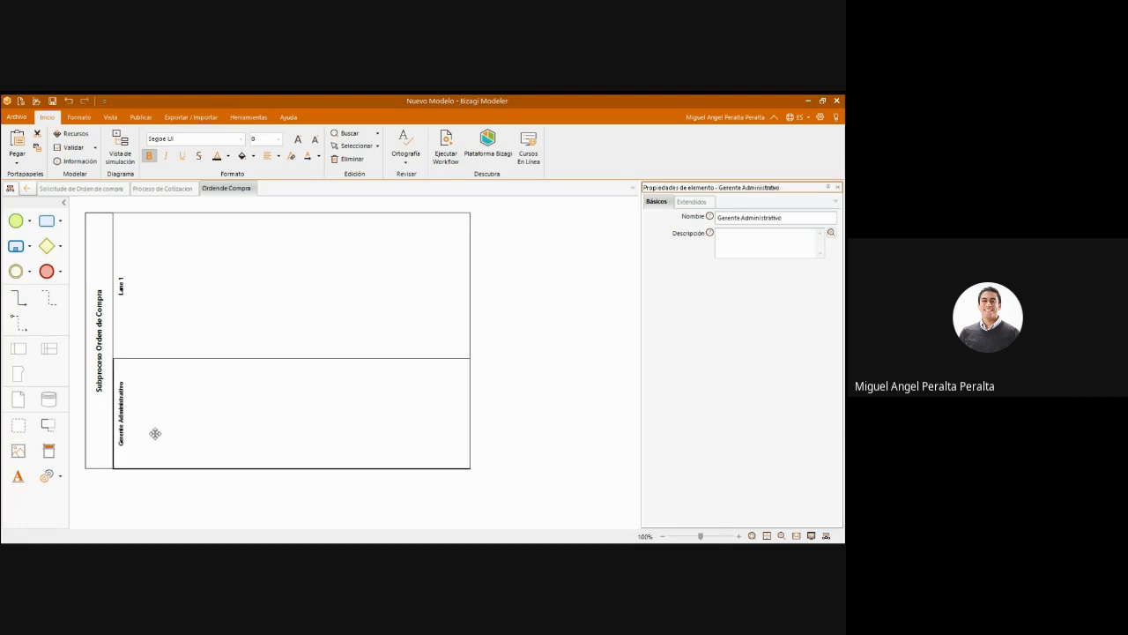
Step: Rename the upper lane as "Analista de compras" and close the element properties
left_click(156, 333)
double_click(156, 335)
type("La")
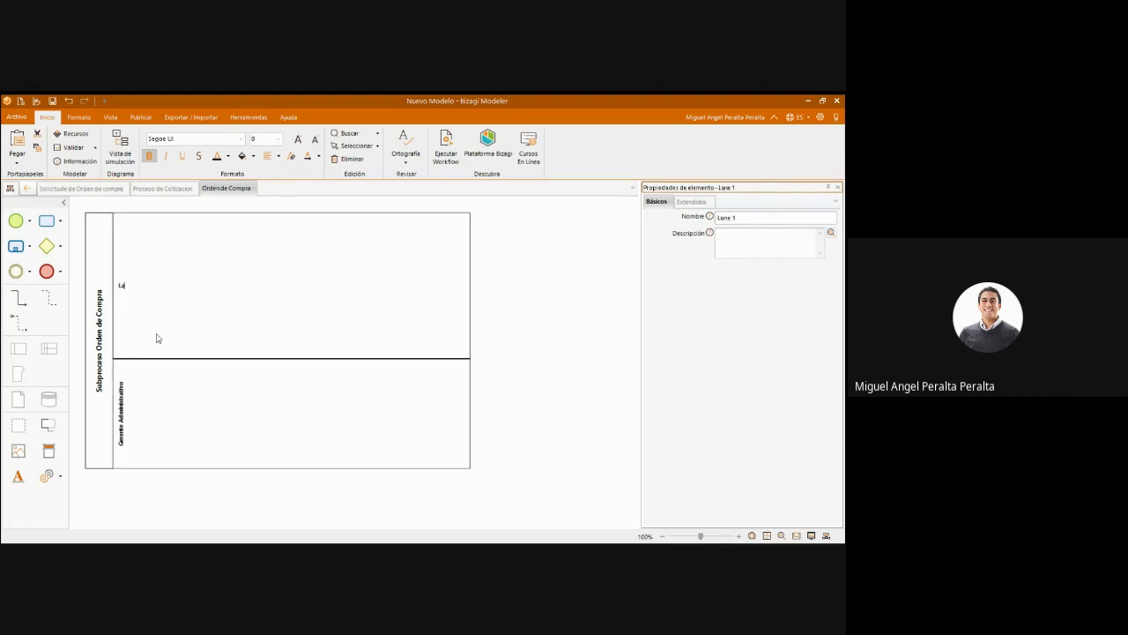
key("BackSpace")
key("BackSpace")
type("Analista de compras")
key("Return")
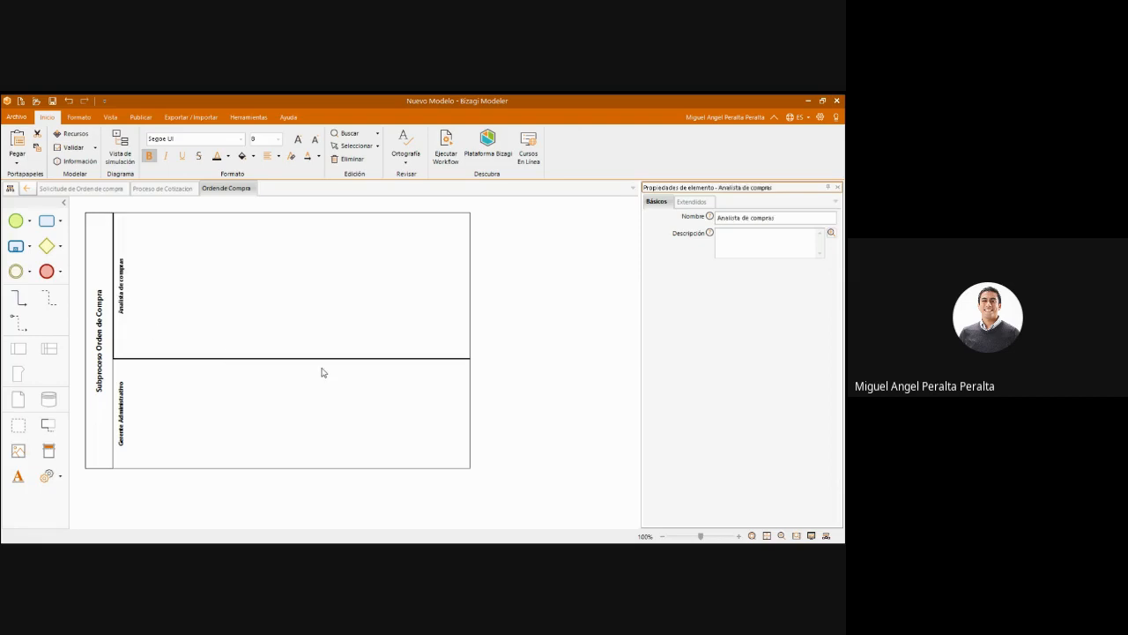
left_click(837, 187)
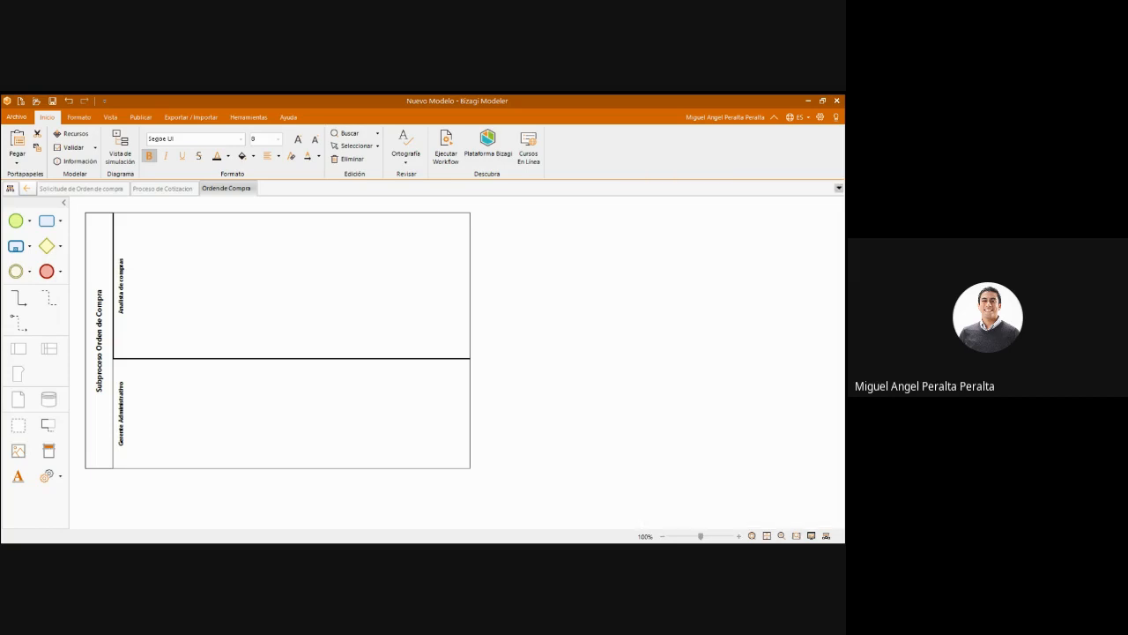
Step: Reduce the Analista de compras lane's height and place a start event at the beginning of that lane
left_click_drag(259, 426, 262, 398)
left_click_drag(16, 220, 191, 319)
left_click(307, 324)
left_click(153, 273)
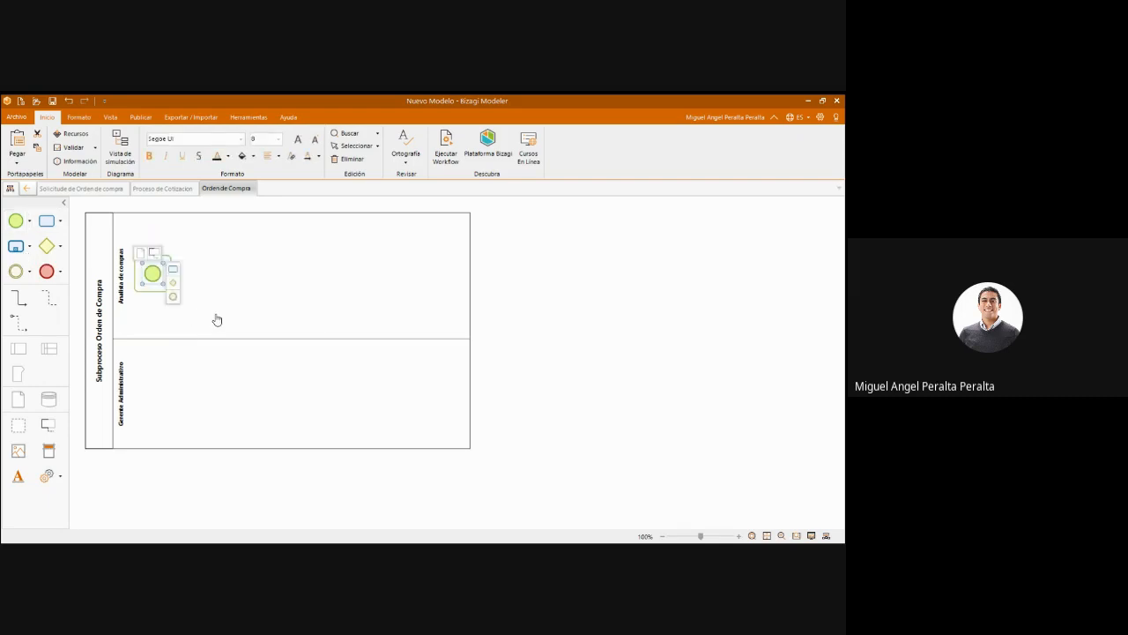
Step: Add a task connected after the start event and widen the pool to make room for more elements
left_click_drag(173, 268, 262, 321)
left_click(586, 377)
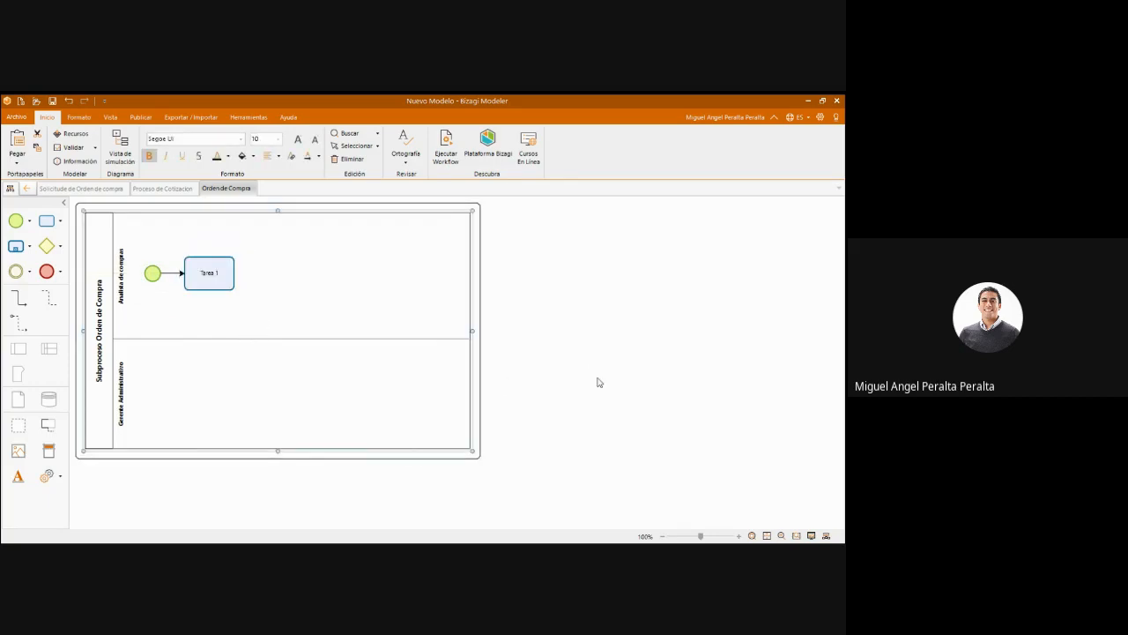
left_click_drag(473, 330, 727, 332)
Step: Rename the task after the start event as "Crear orden de compra"
left_click(220, 272)
key("F2")
type("Crear o")
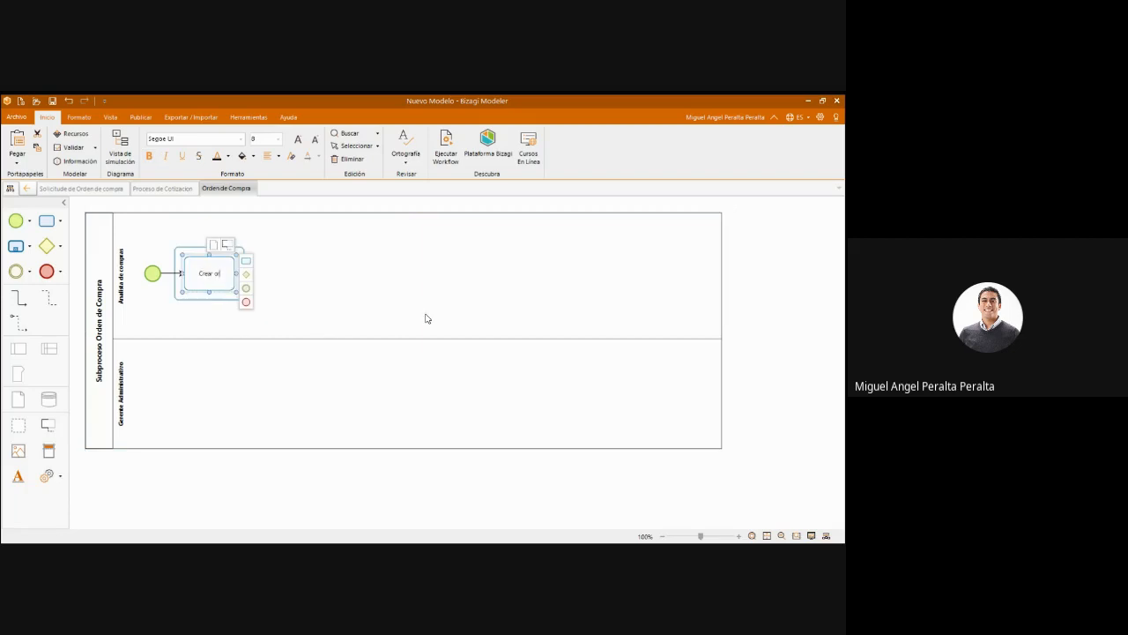
type("rden de compr")
type("a")
key("Return")
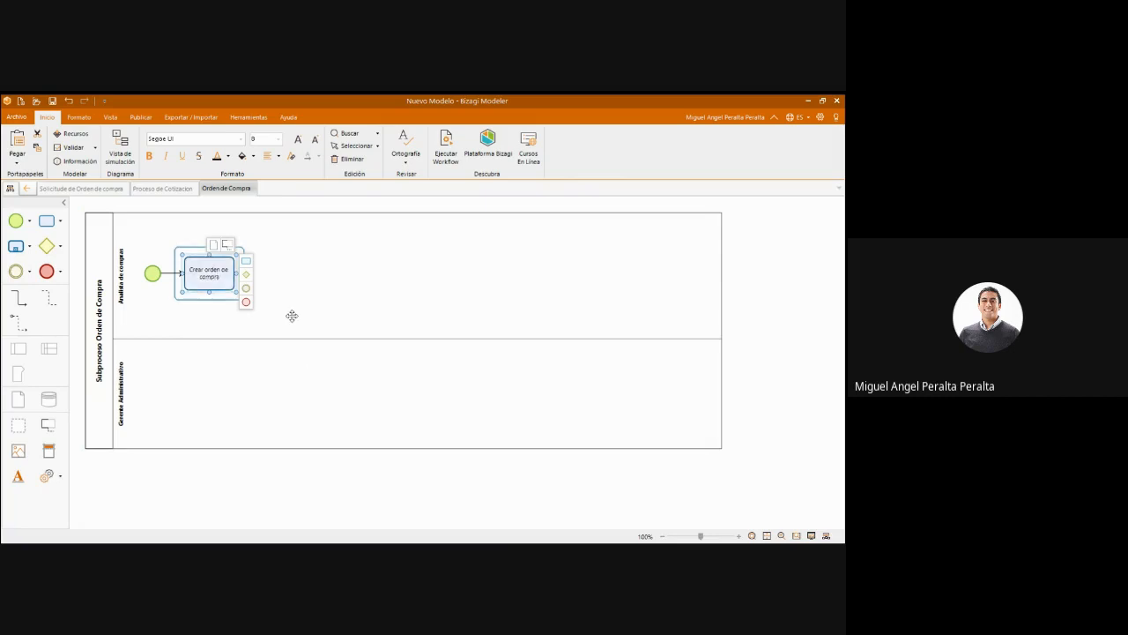
Step: Add a gateway named "¿Necesita aprobación?" connected after the Crear orden de compra task
left_click_drag(246, 274, 341, 317)
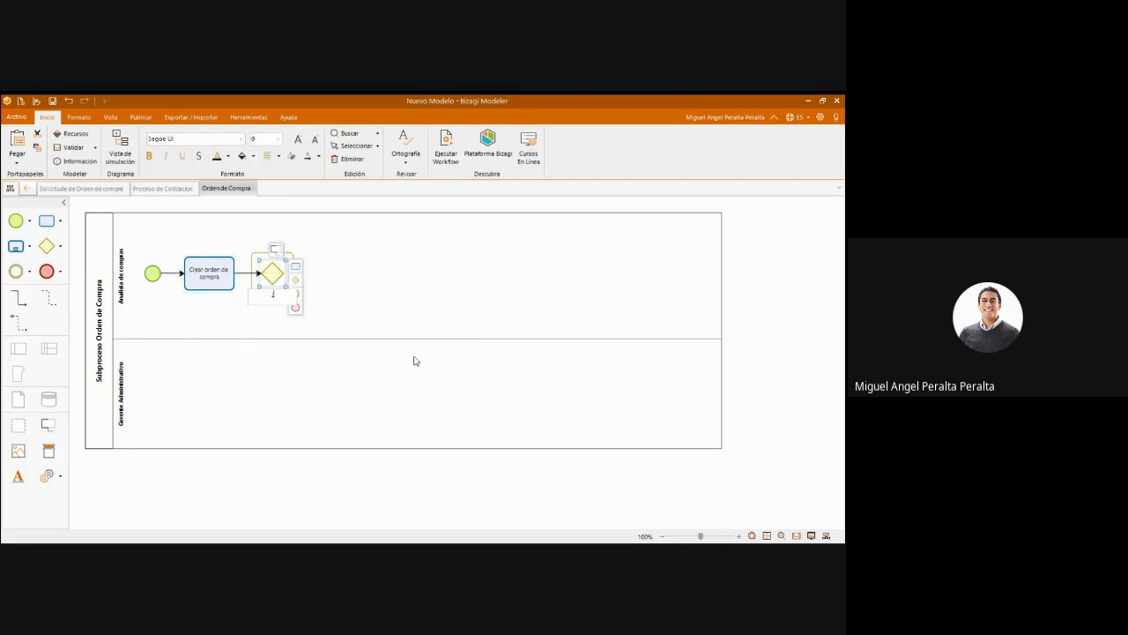
type("¿Necesita aprobación?")
key("Return")
Step: Add a task named "Aprobar Orden" in the Gerente Administrativo lane, connected from the ¿Necesita aprobación? gateway and aligned directly below it
left_click_drag(353, 324, 351, 469)
key("Home")
key("shift+Right")
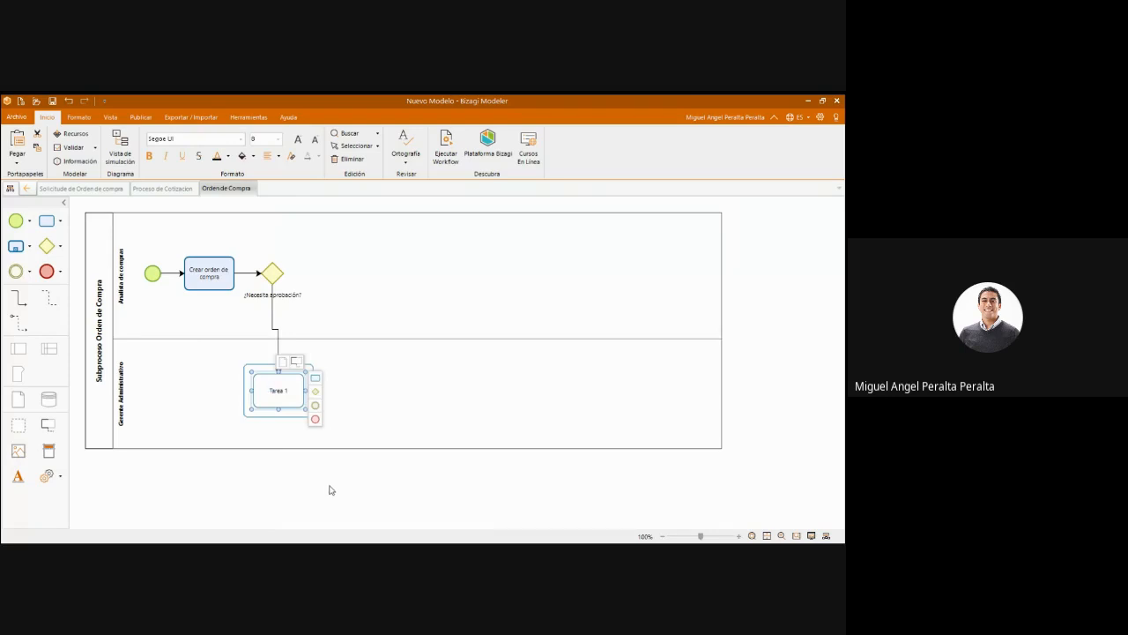
left_click(335, 490)
left_click_drag(332, 487, 320, 485)
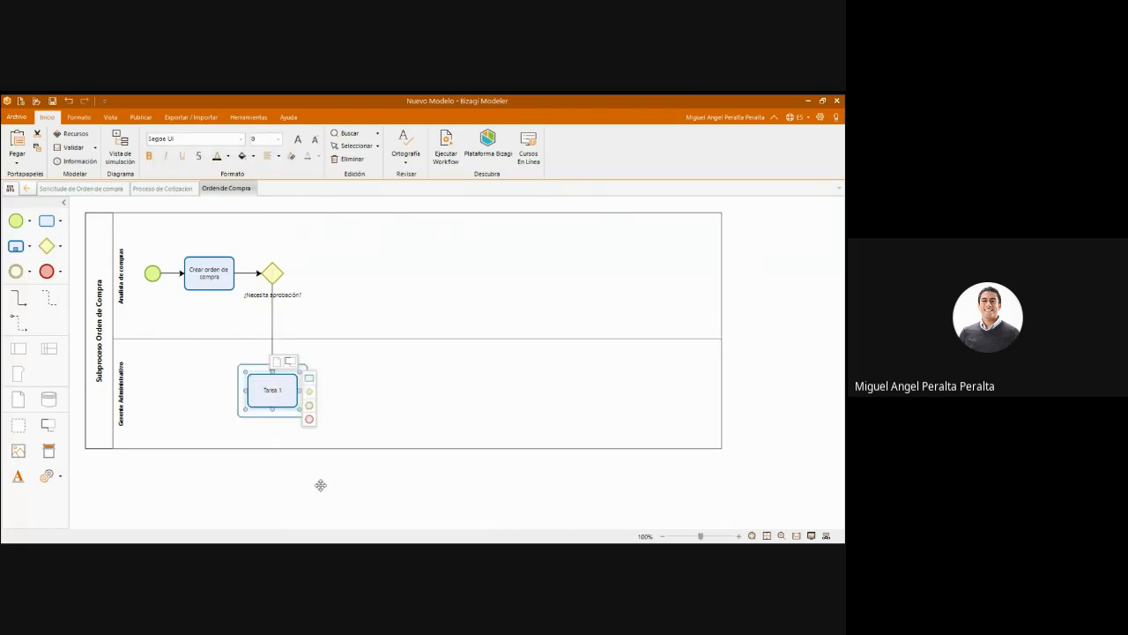
key("F2")
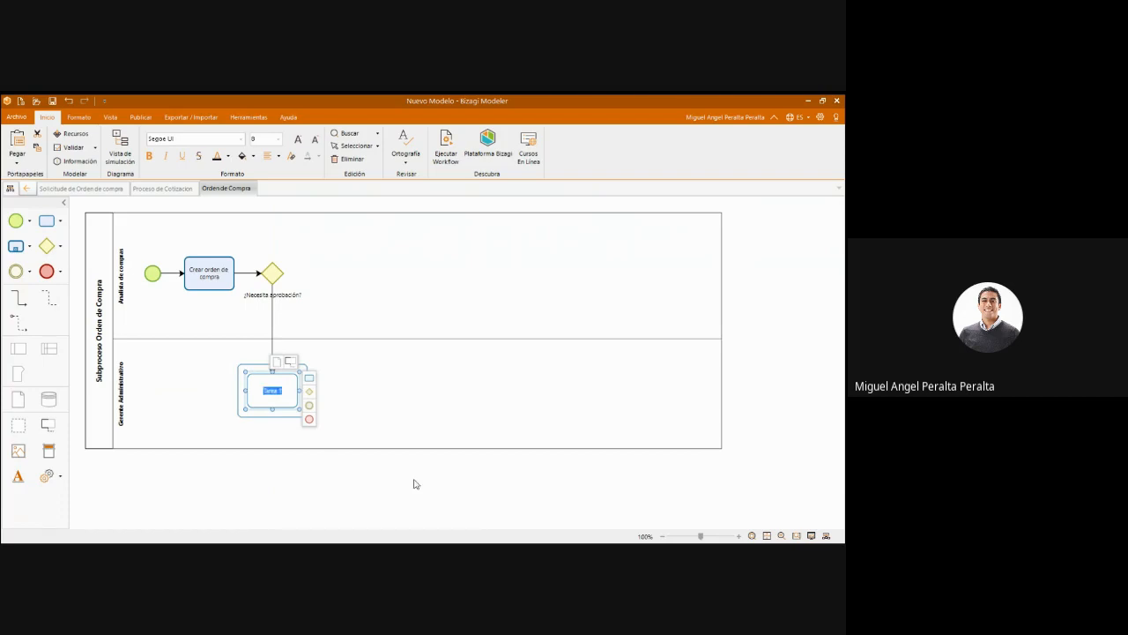
type("Aprobar Orden")
key("Return")
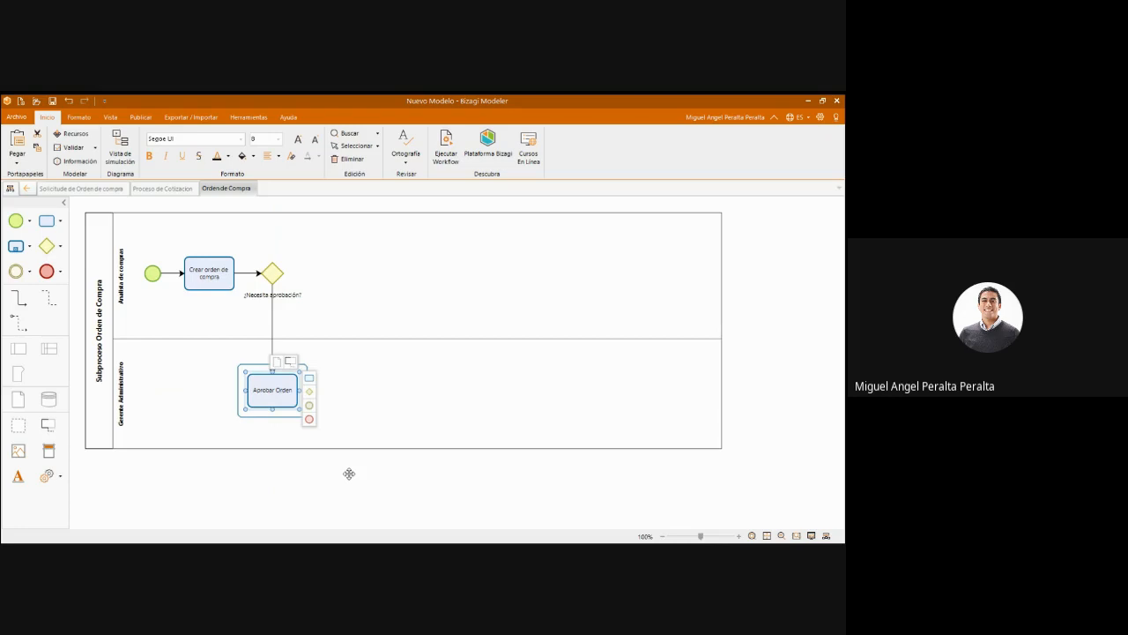
Step: Label the flow from the ¿Necesita aprobación? gateway to Aprobar Orden as "Si" and place the label beside the line
left_click(271, 273)
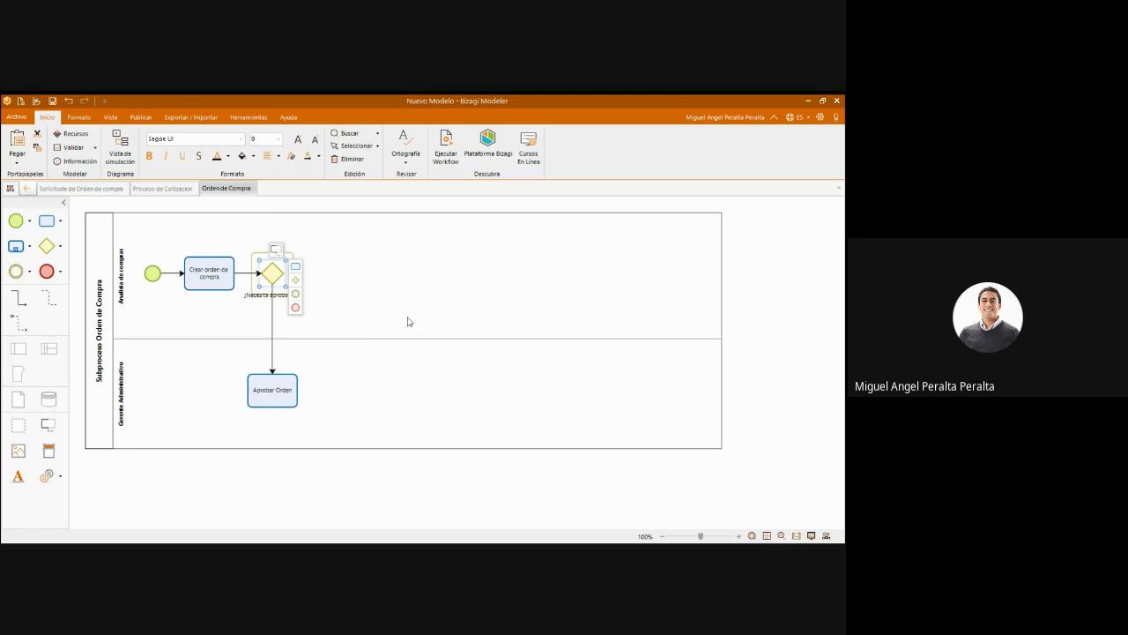
left_click(336, 384)
type("Si")
left_click(386, 402)
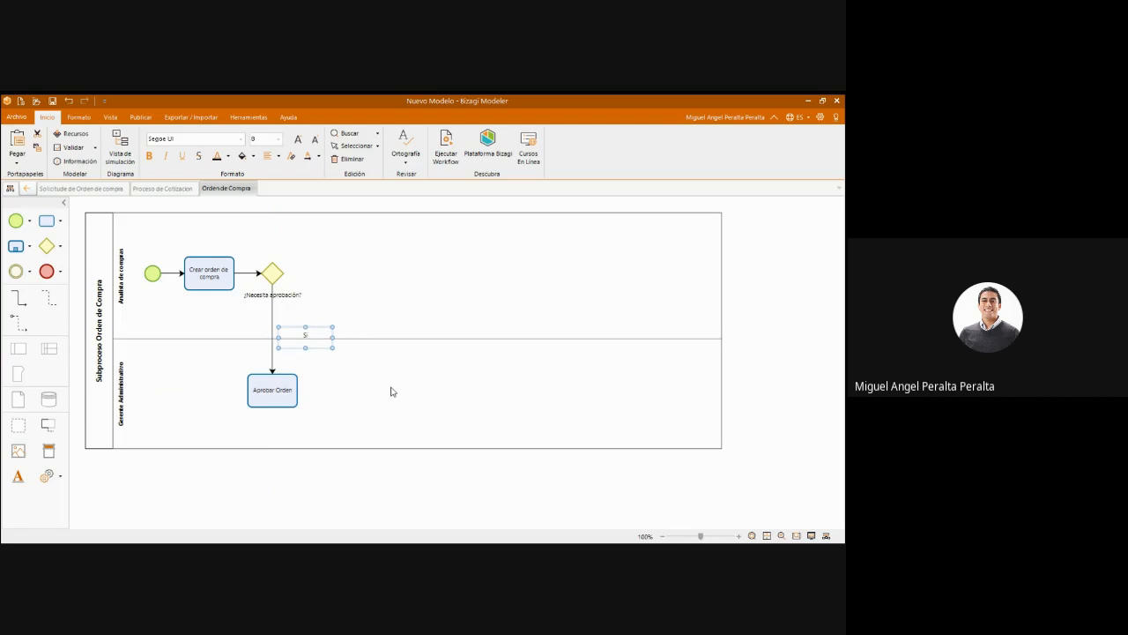
left_click(366, 389)
left_click(383, 395)
left_click_drag(388, 398, 337, 392)
Step: Add a gateway named "¿Aprobada?" connected after the Aprobar Orden task
left_click(273, 390)
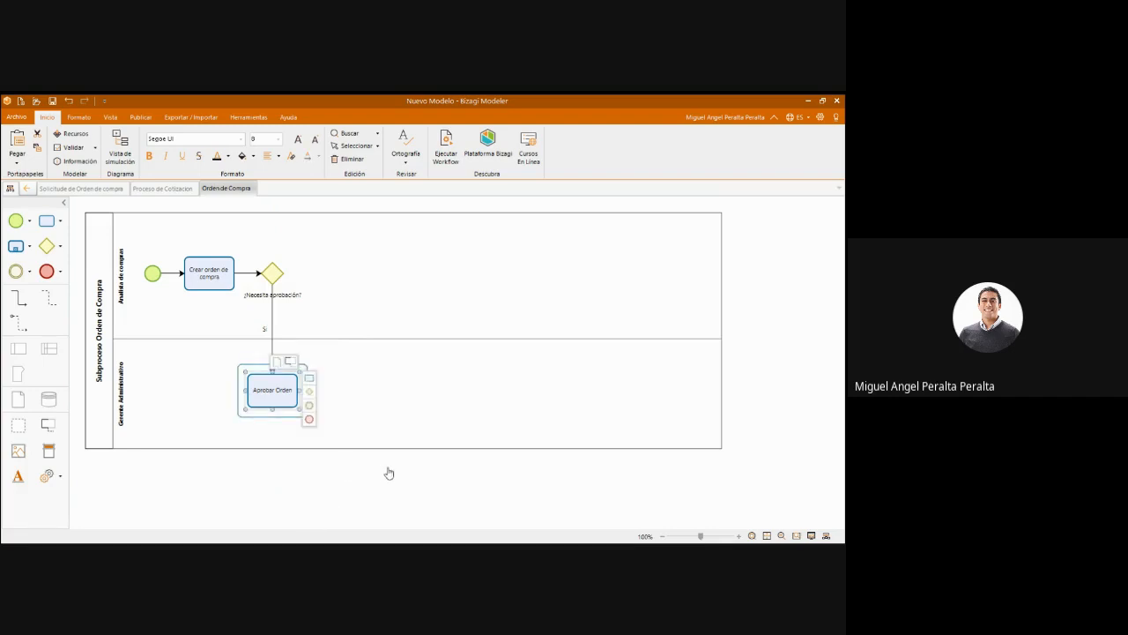
left_click(308, 390)
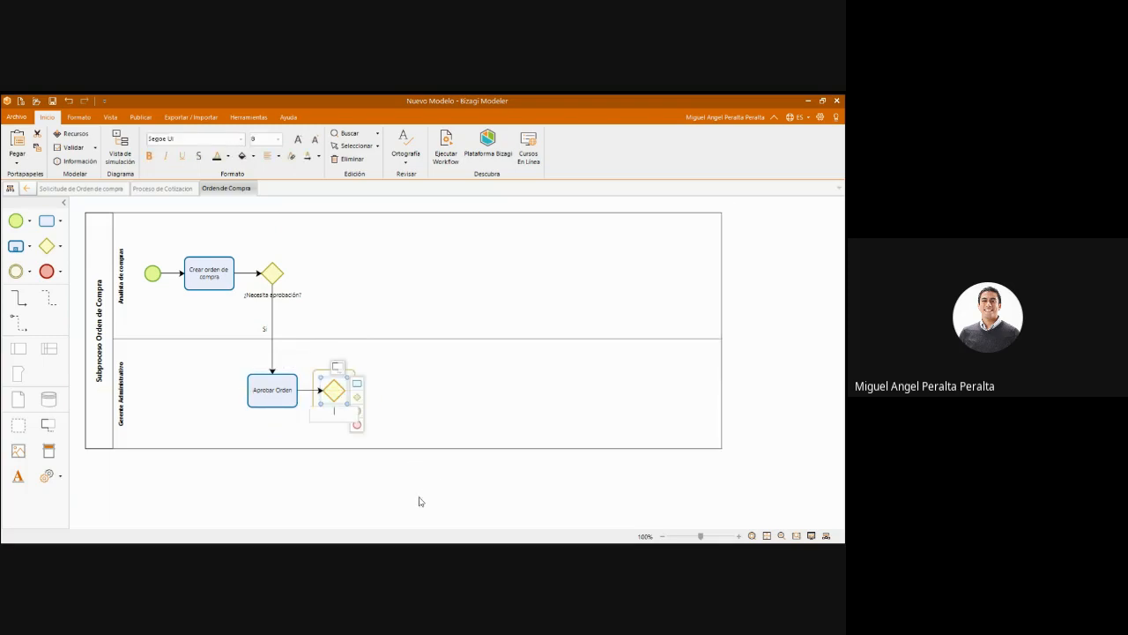
type("¿Aprobada?")
left_click(586, 488)
left_click(334, 391)
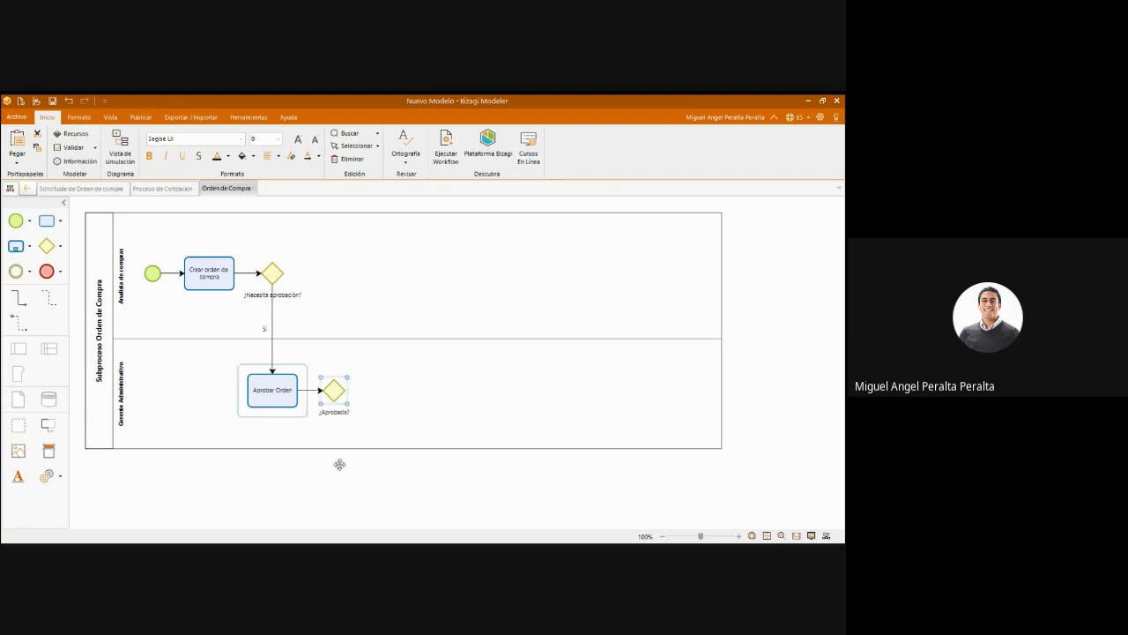